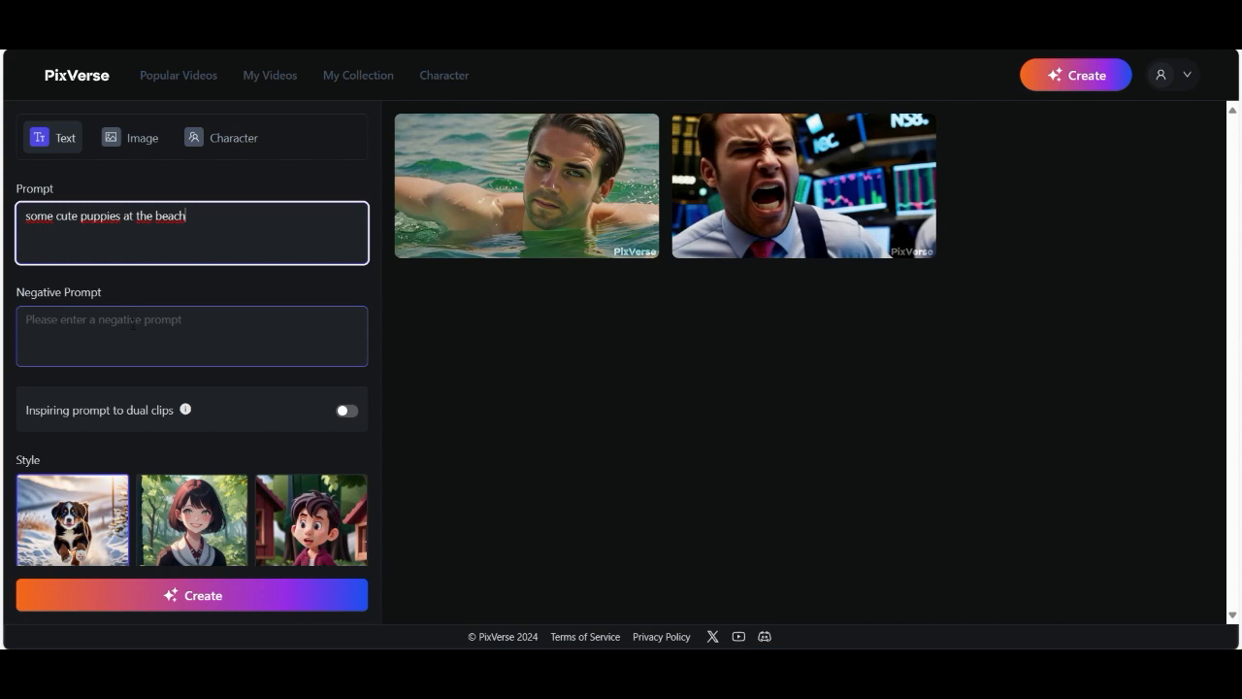
Step: Enter "water" as the negative prompt and generate the beach puppies video in Realistic style at 16:9
click(150, 317)
text(water)
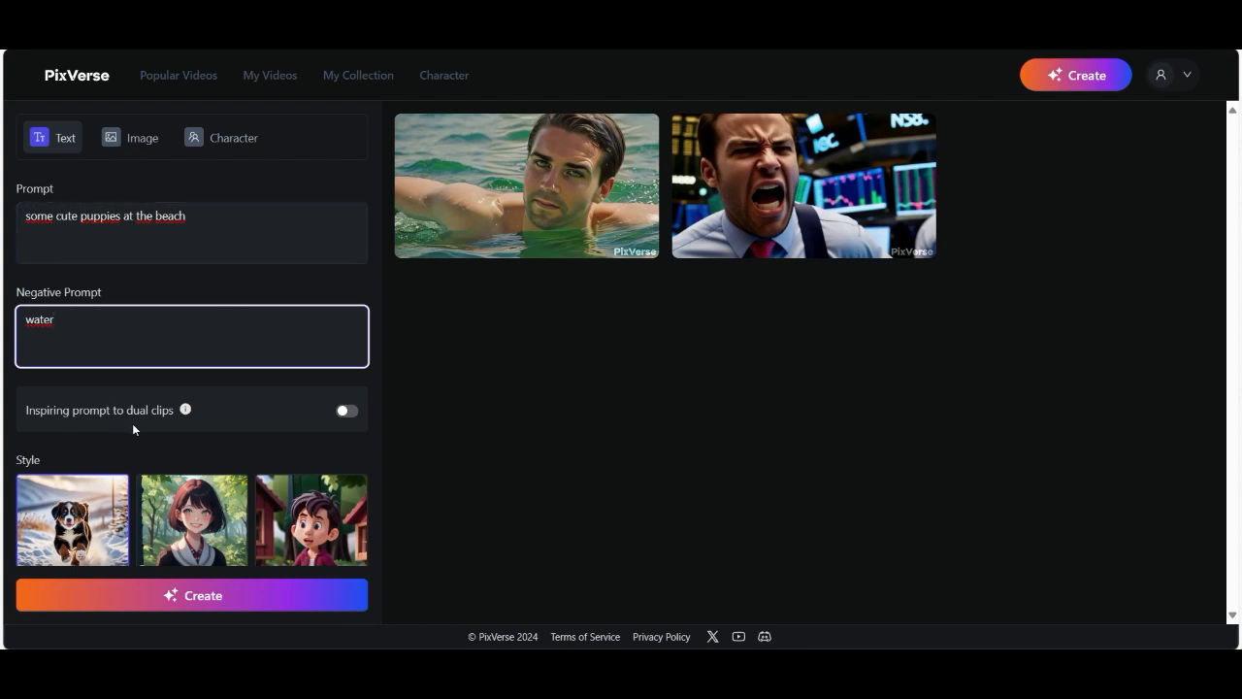
scroll(338, 417, down, 2)
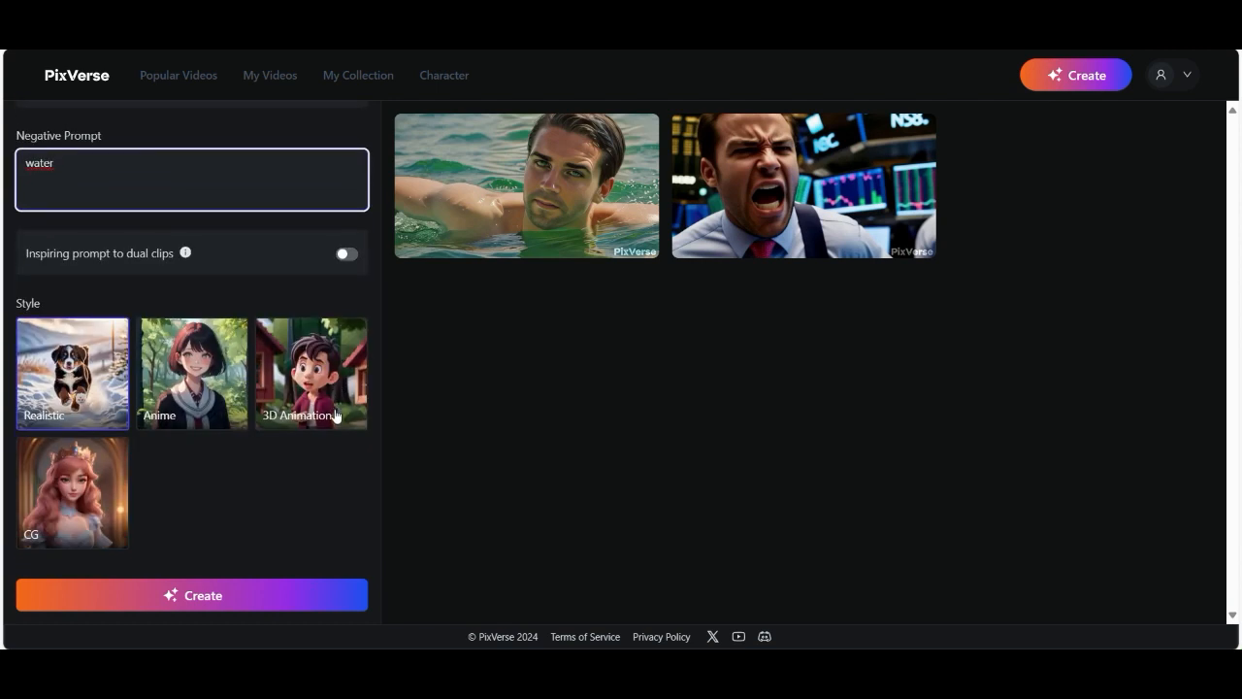
scroll(175, 322, up, 1)
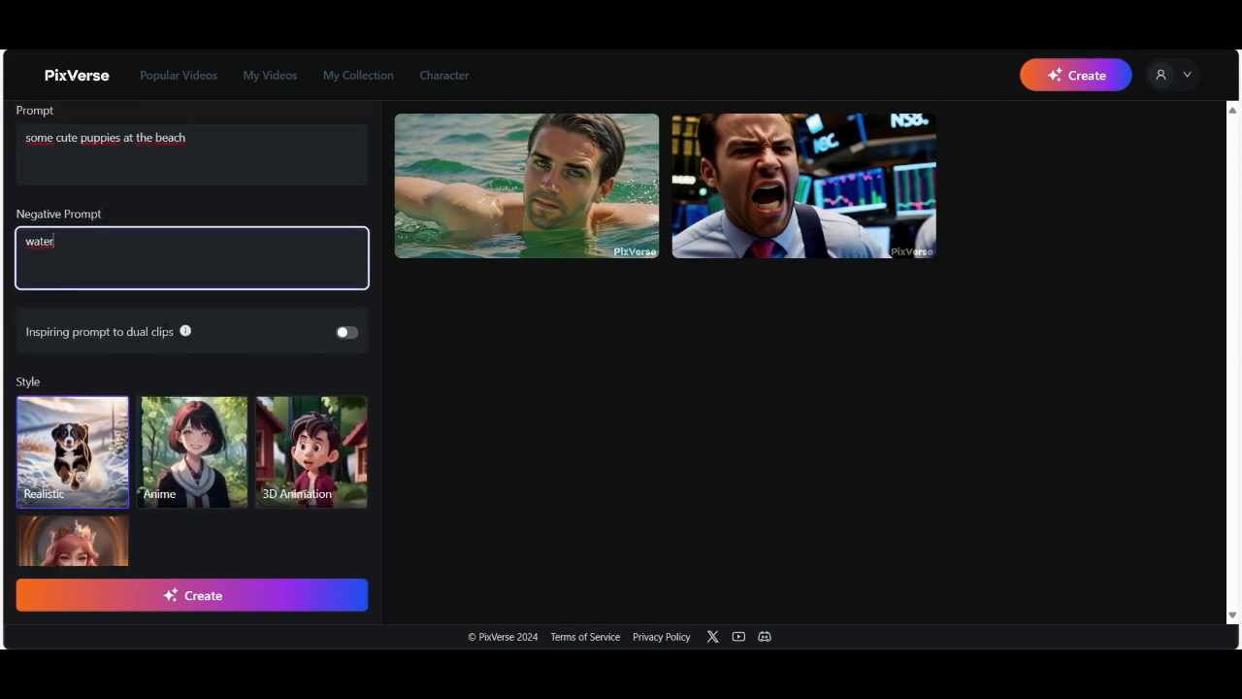
scroll(105, 394, down, 1)
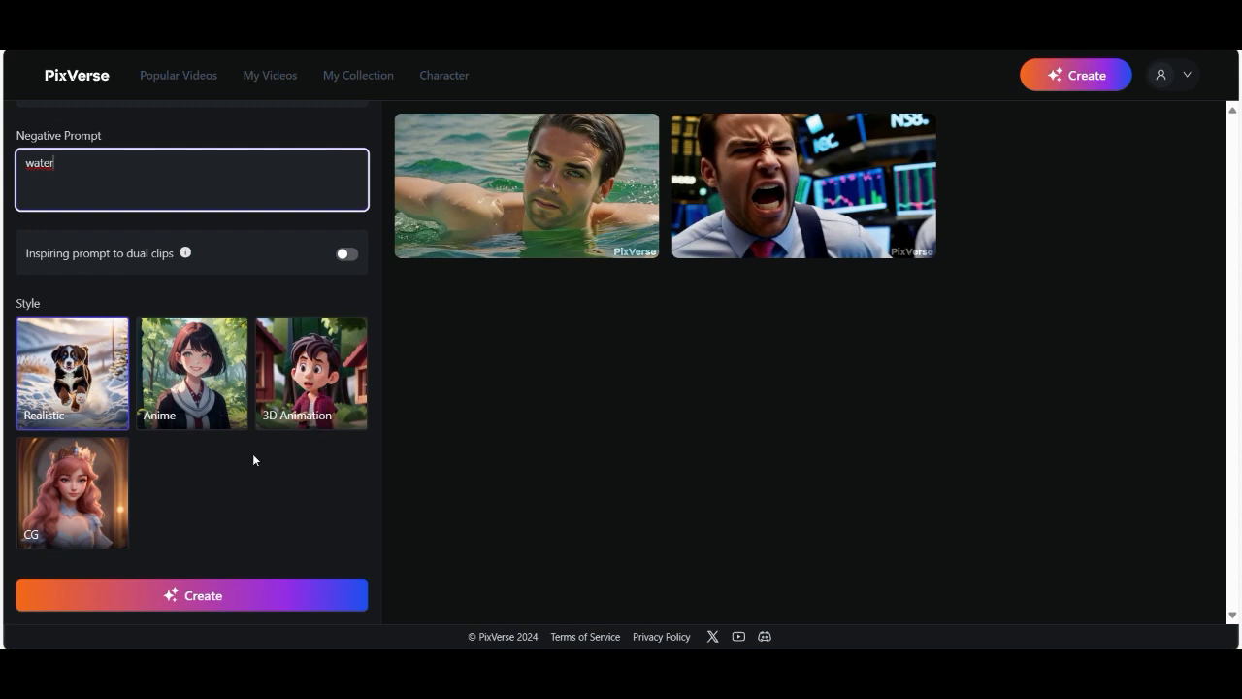
scroll(211, 465, down, 3)
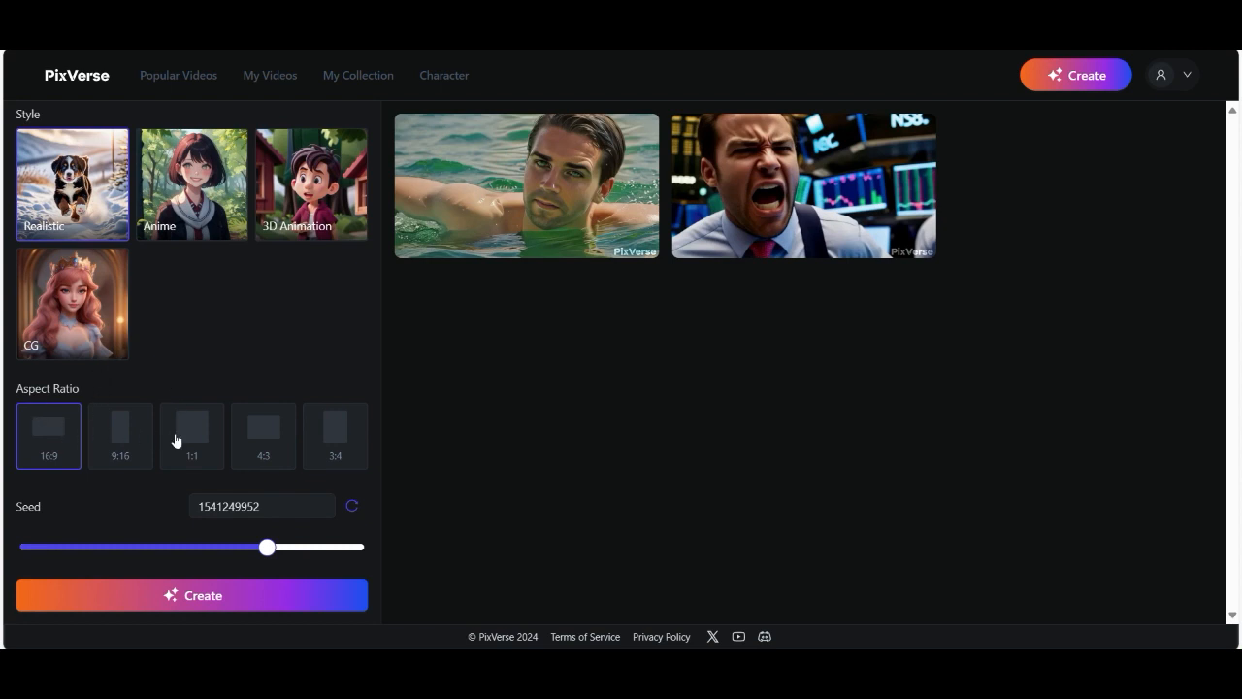
click(195, 594)
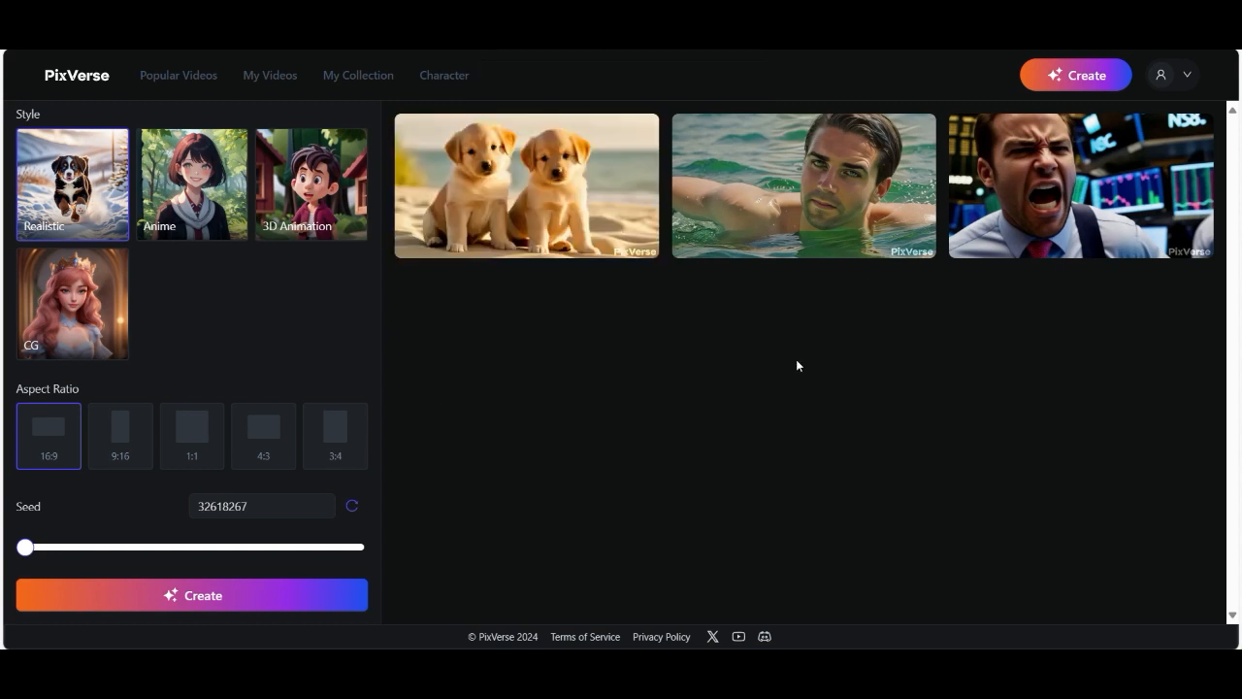
Step: Upscale the newly generated beach puppies video and view the upscaled version
click(542, 176)
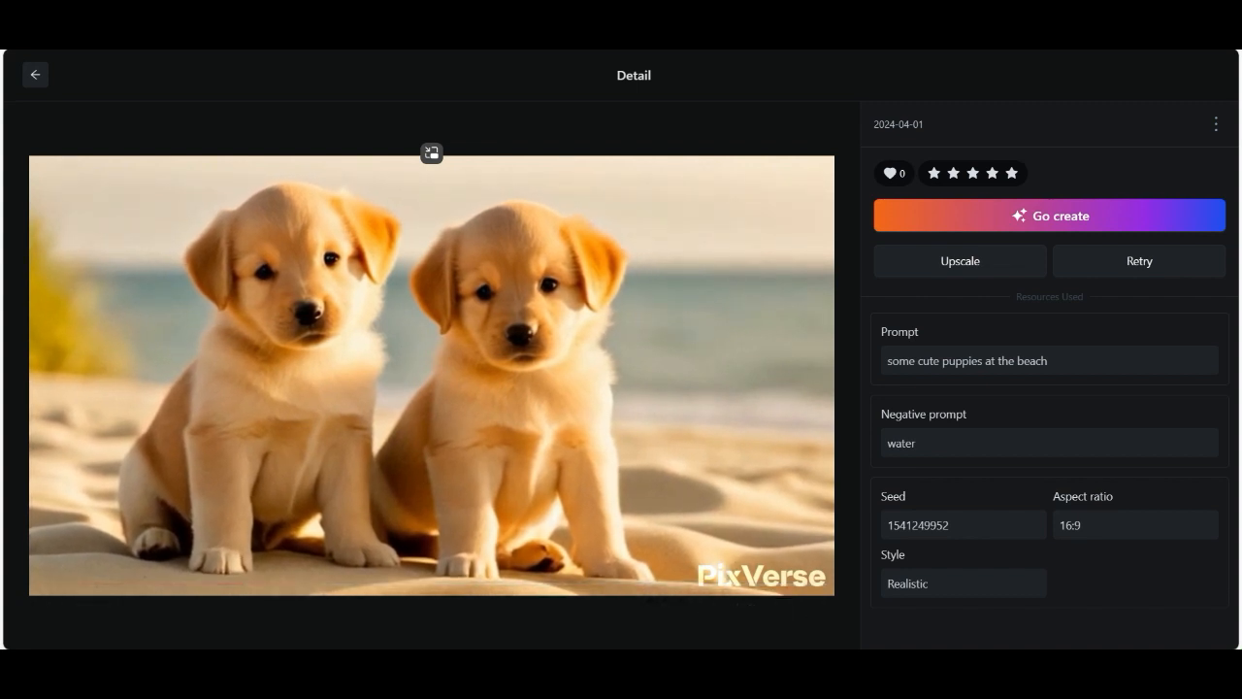
mouse_move(712, 321)
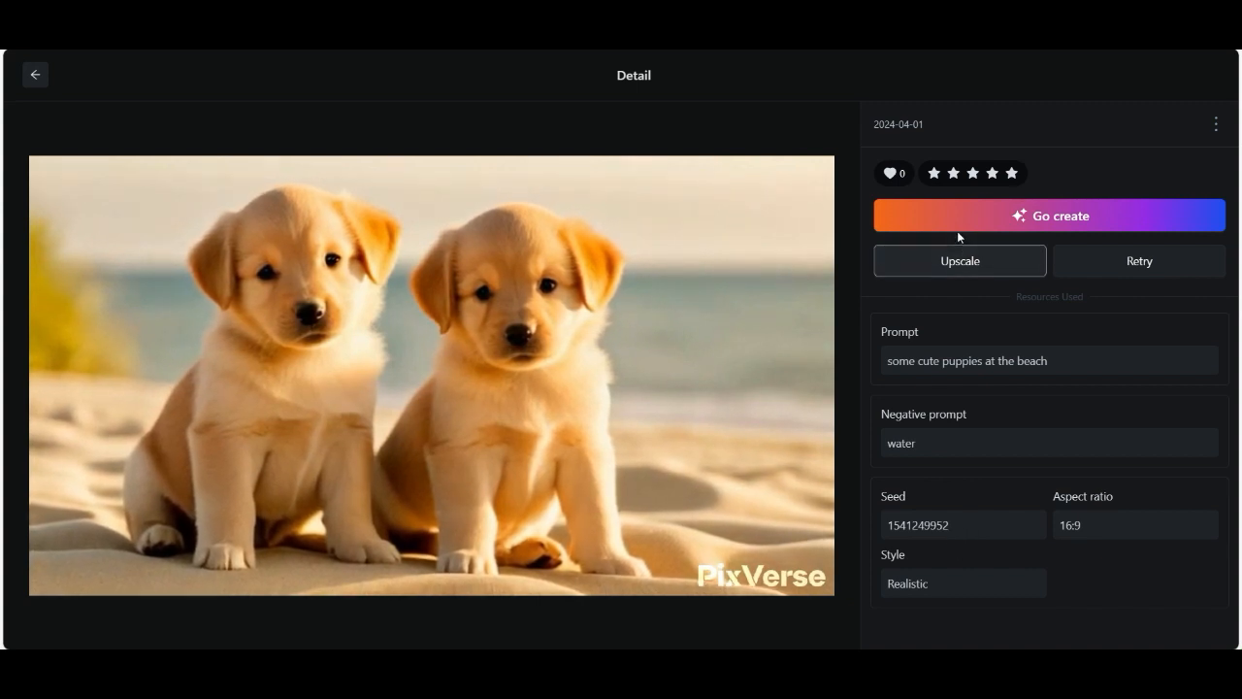
click(960, 260)
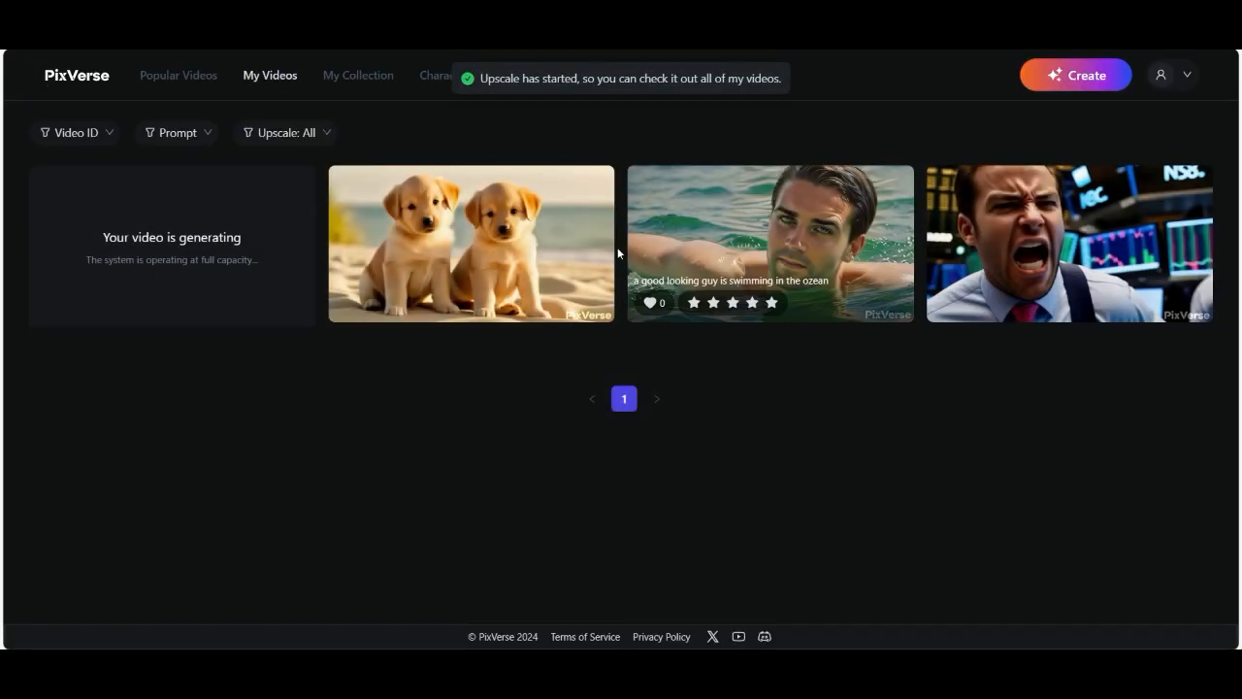
click(219, 255)
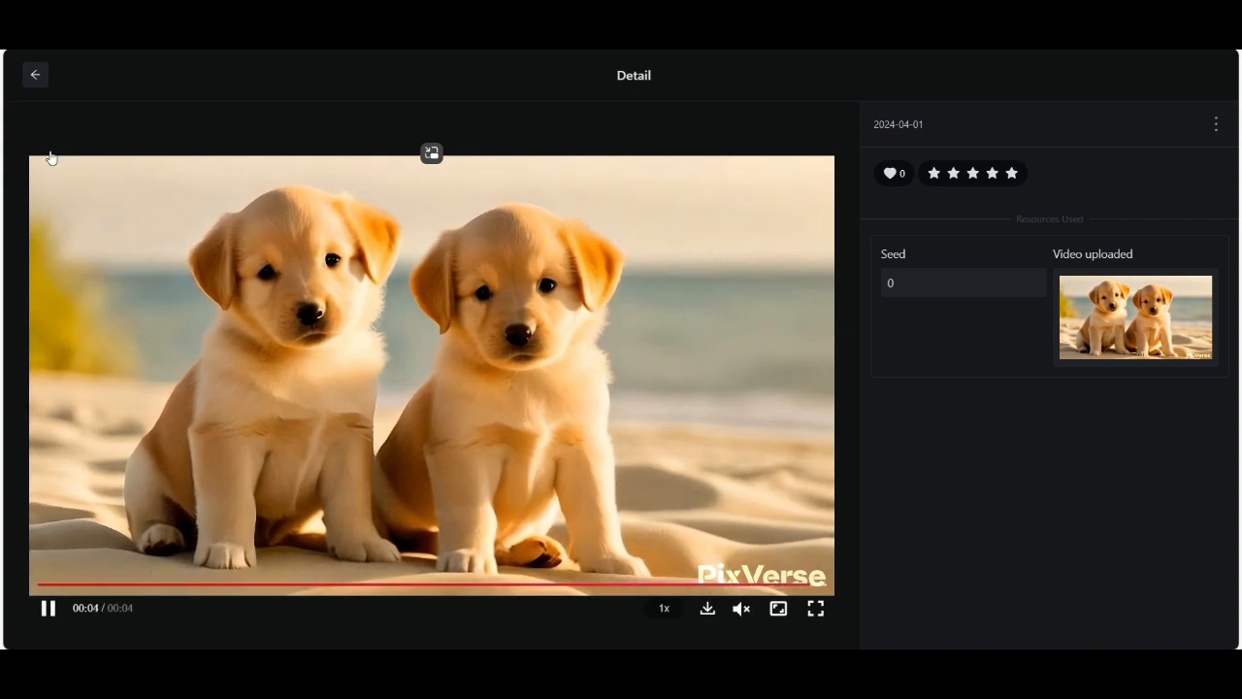
click(35, 75)
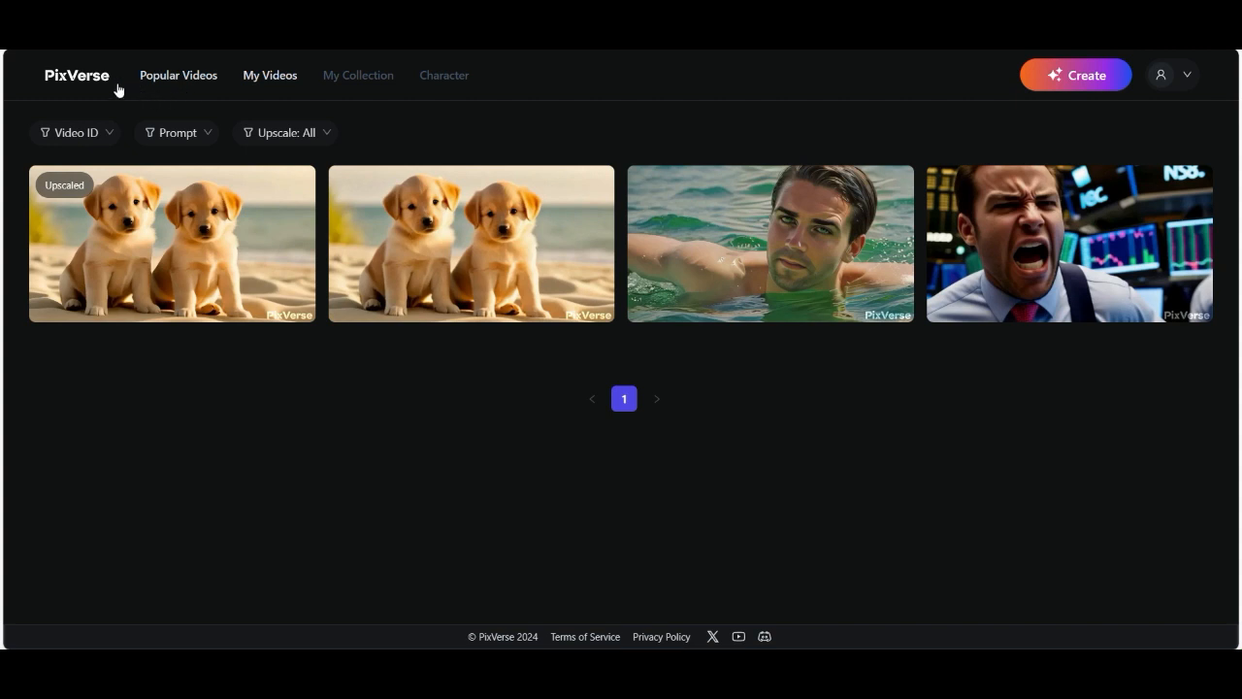
Step: Browse the popular videos and examine the details and source image of the blonde woman in the black turtleneck
click(176, 75)
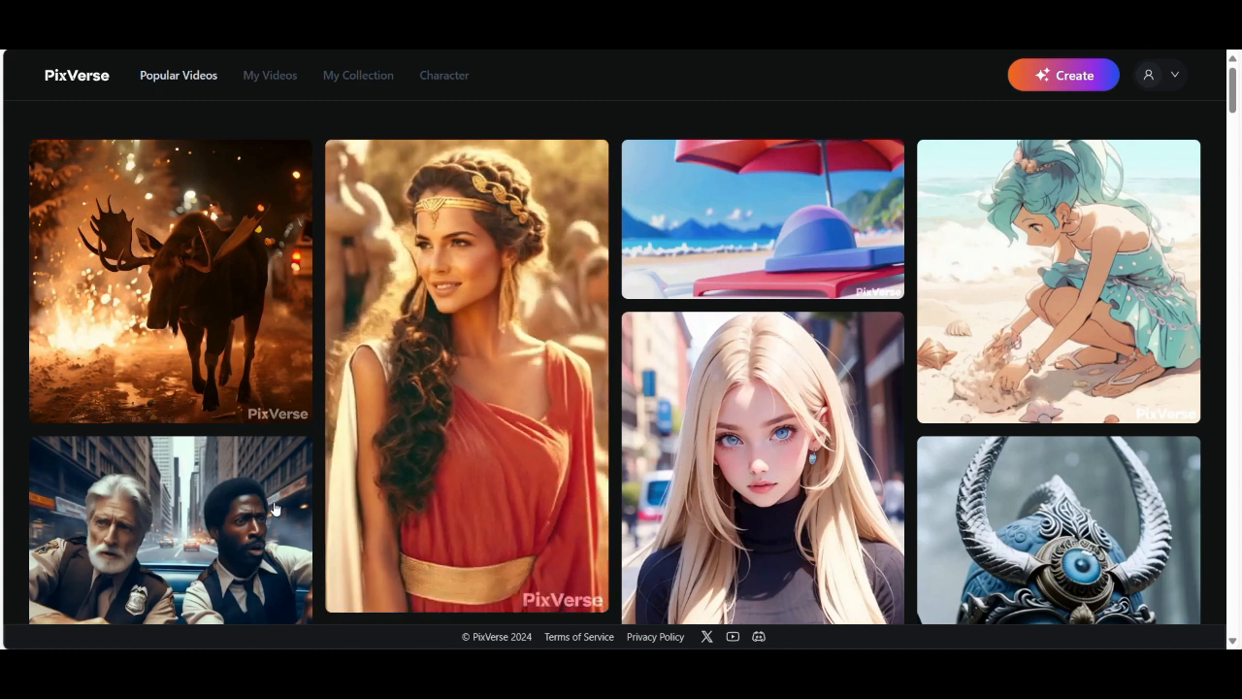
scroll(275, 509, down, 2)
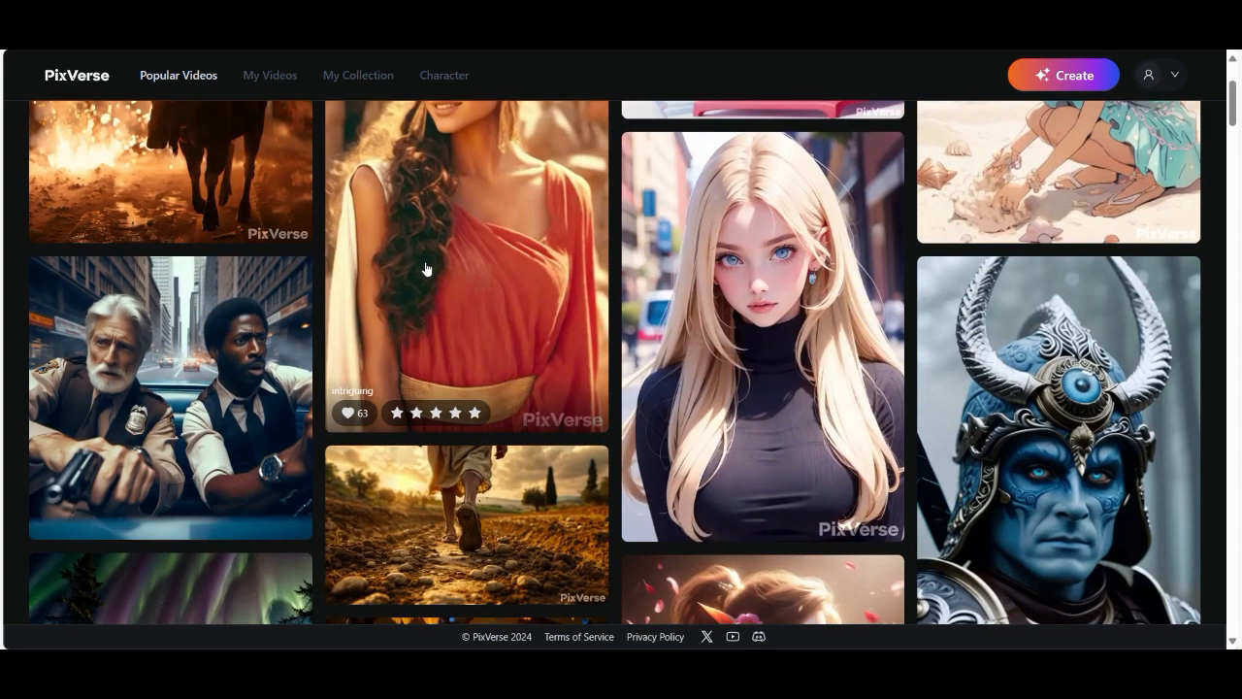
scroll(704, 282, up, 1)
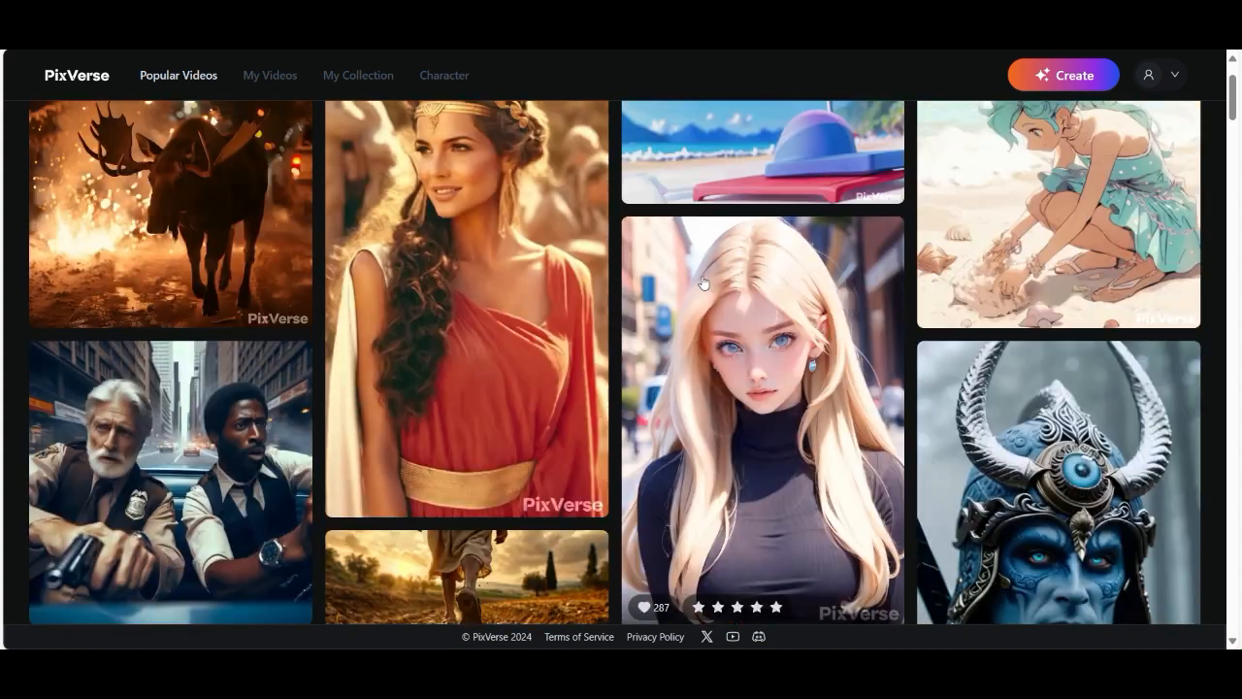
click(705, 287)
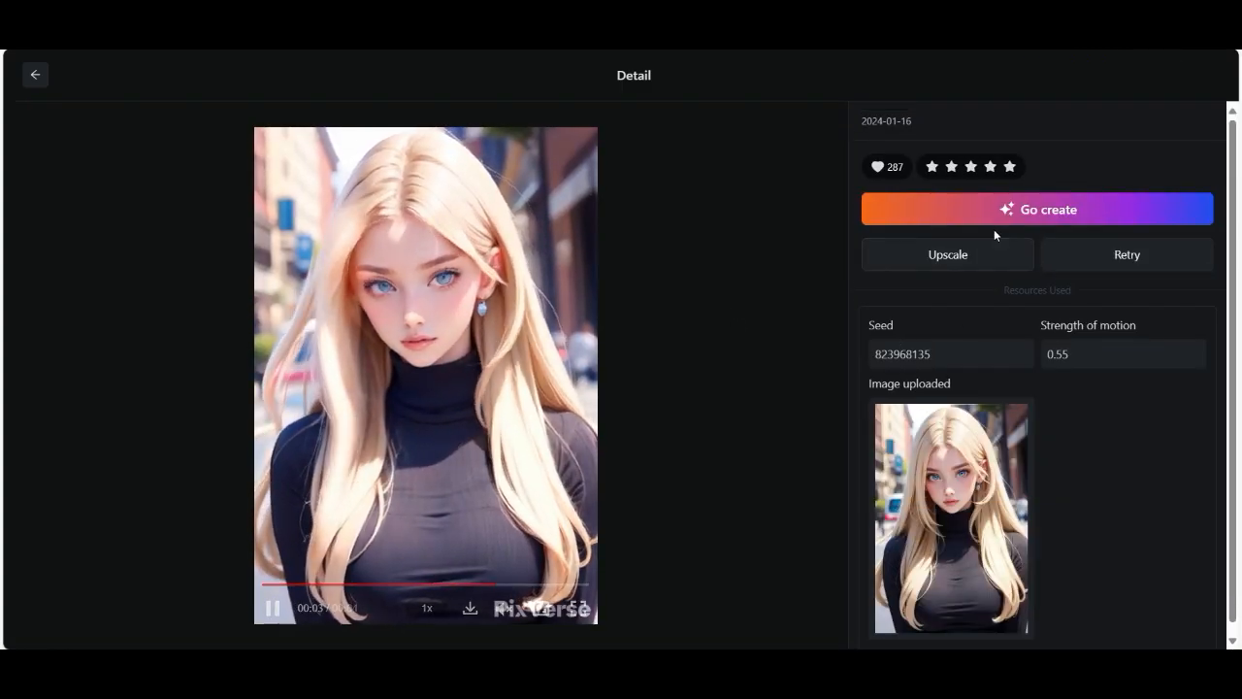
scroll(987, 320, down, 1)
mouse_move(1023, 438)
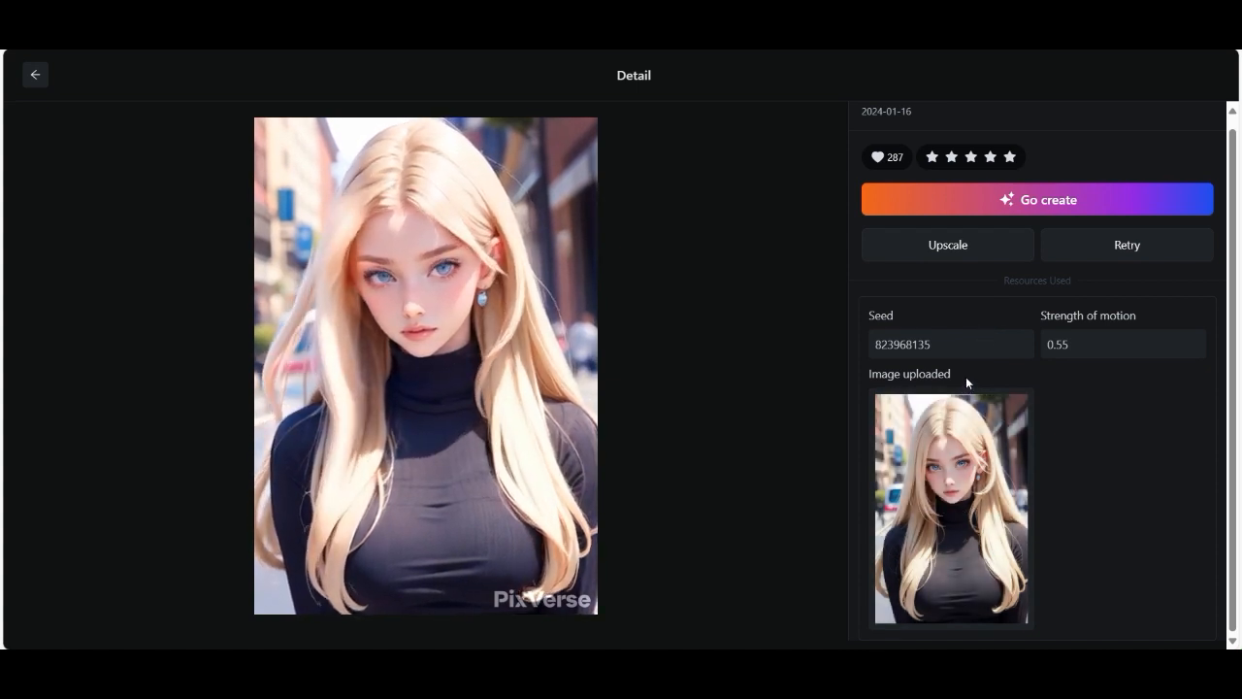
click(35, 74)
Step: Examine the prompt, settings and source image of the popular video showing two detectives in a car
scroll(534, 356, down, 5)
scroll(205, 275, up, 3)
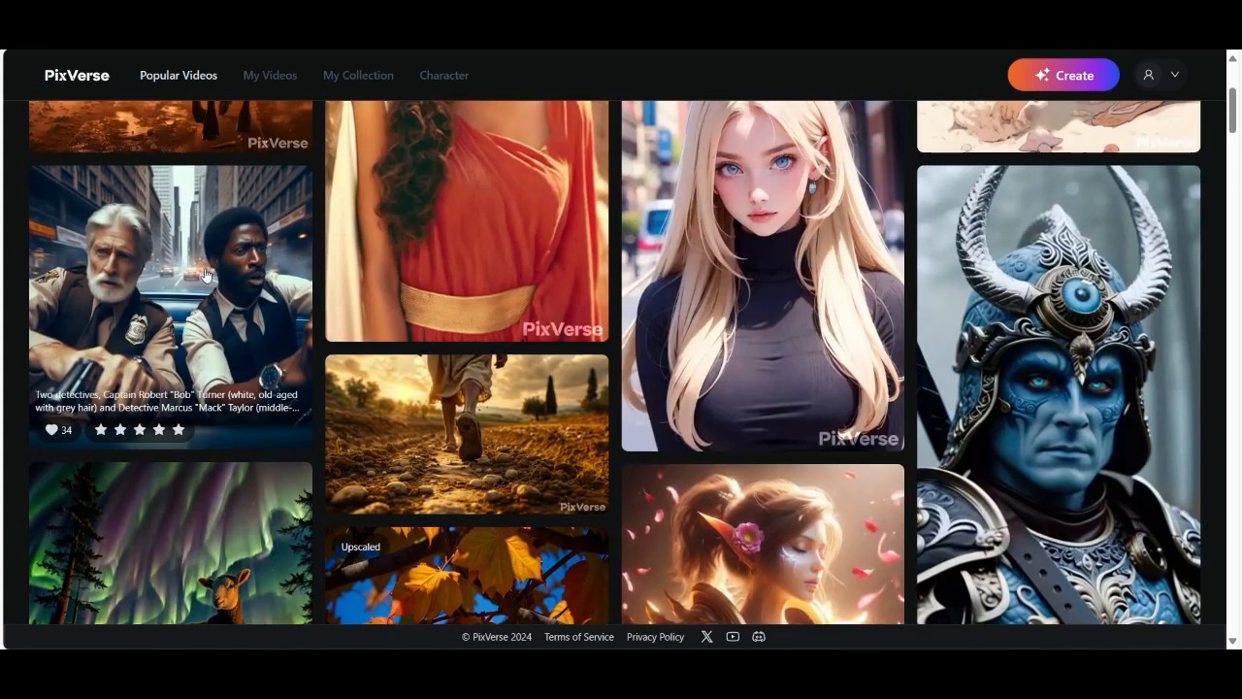
click(205, 274)
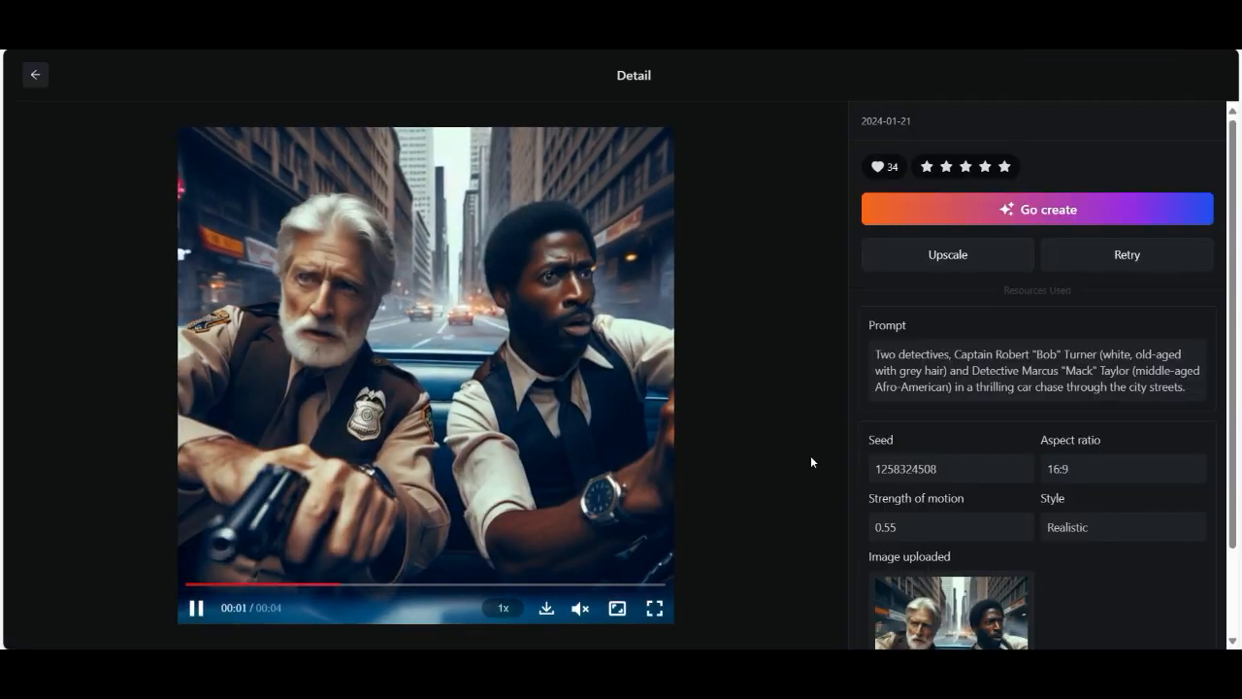
scroll(954, 476, down, 1)
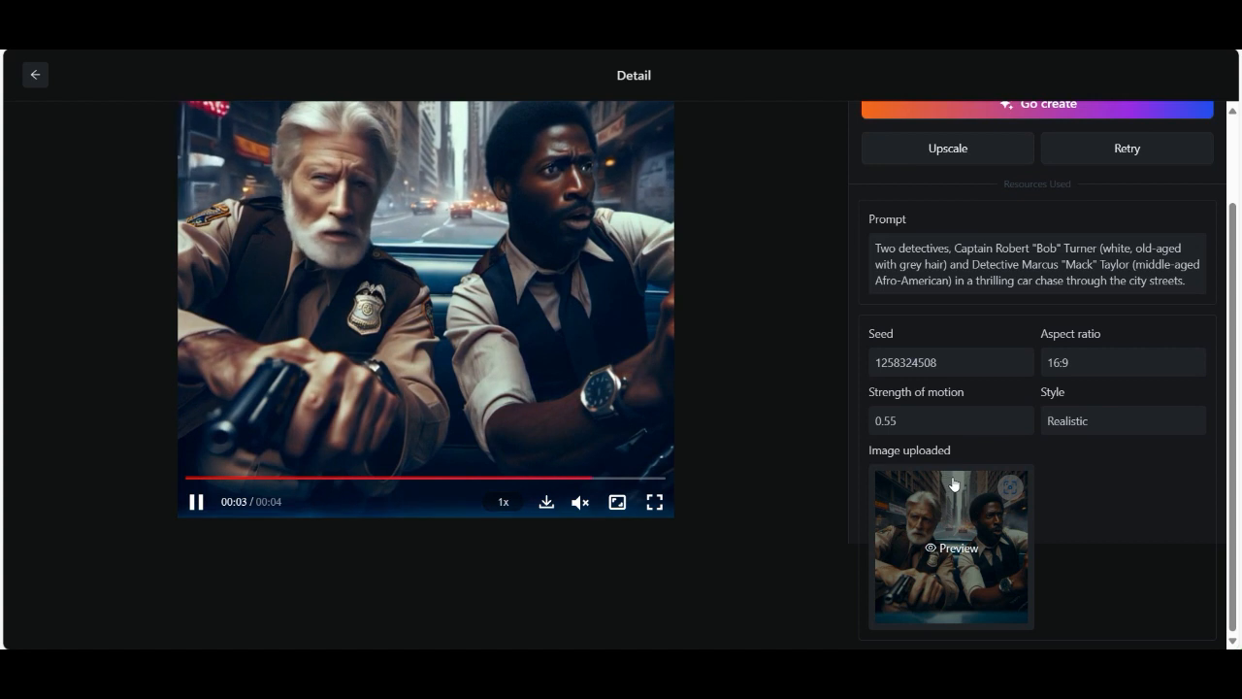
scroll(896, 425, up, 1)
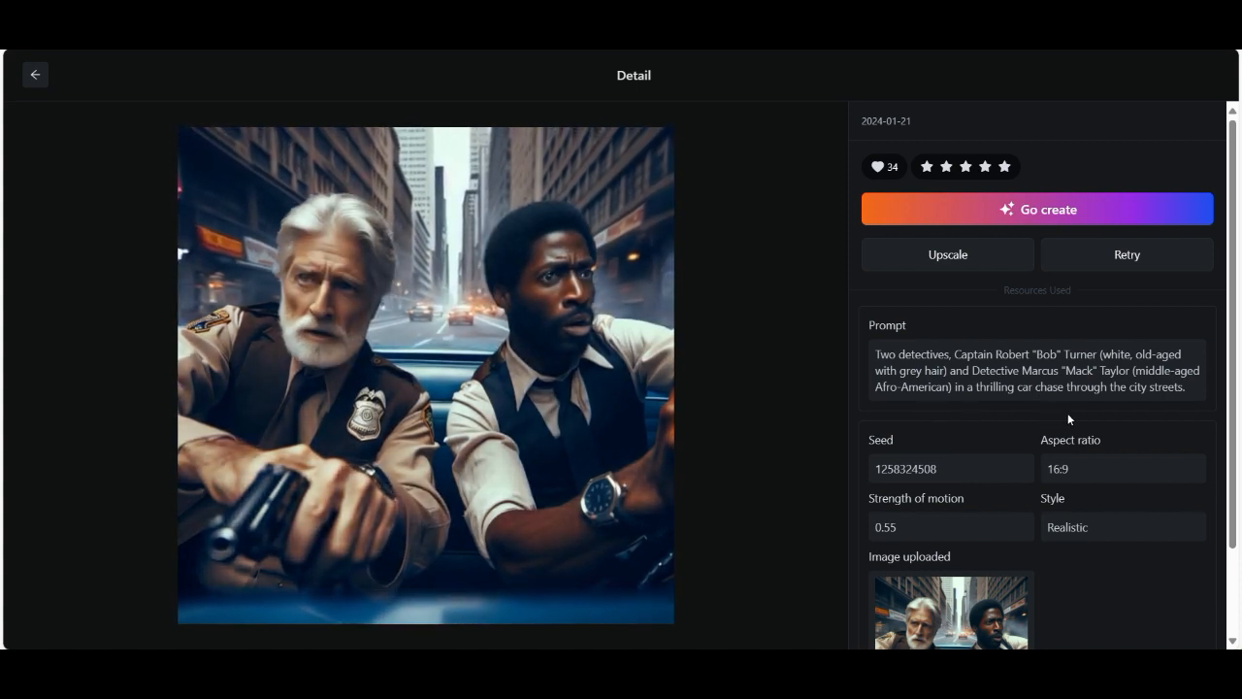
mouse_move(610, 384)
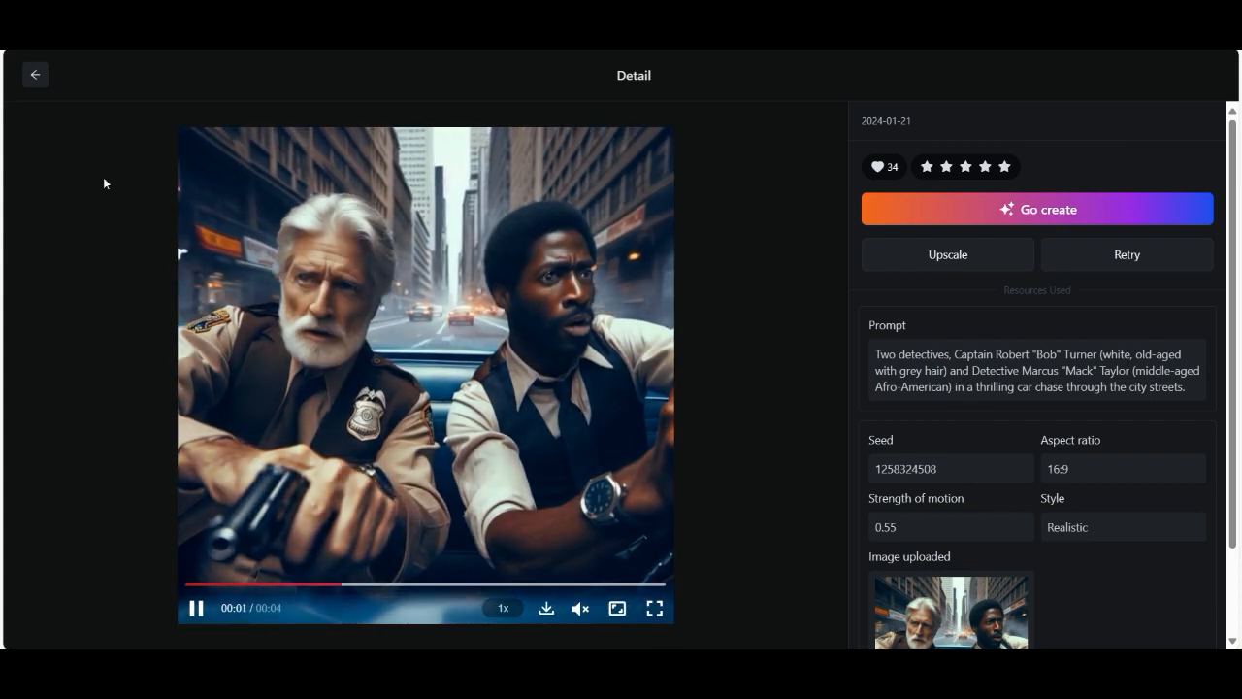
click(35, 75)
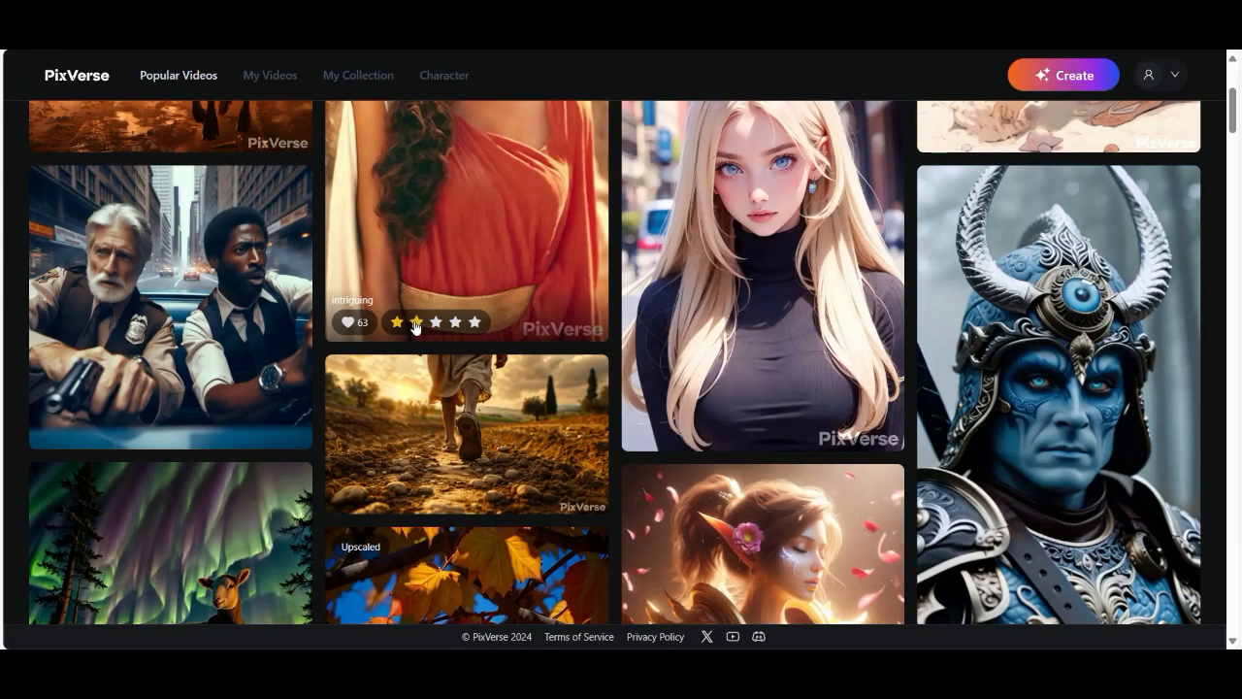
Step: Start a new video creation that is based on an image
scroll(412, 327, up, 3)
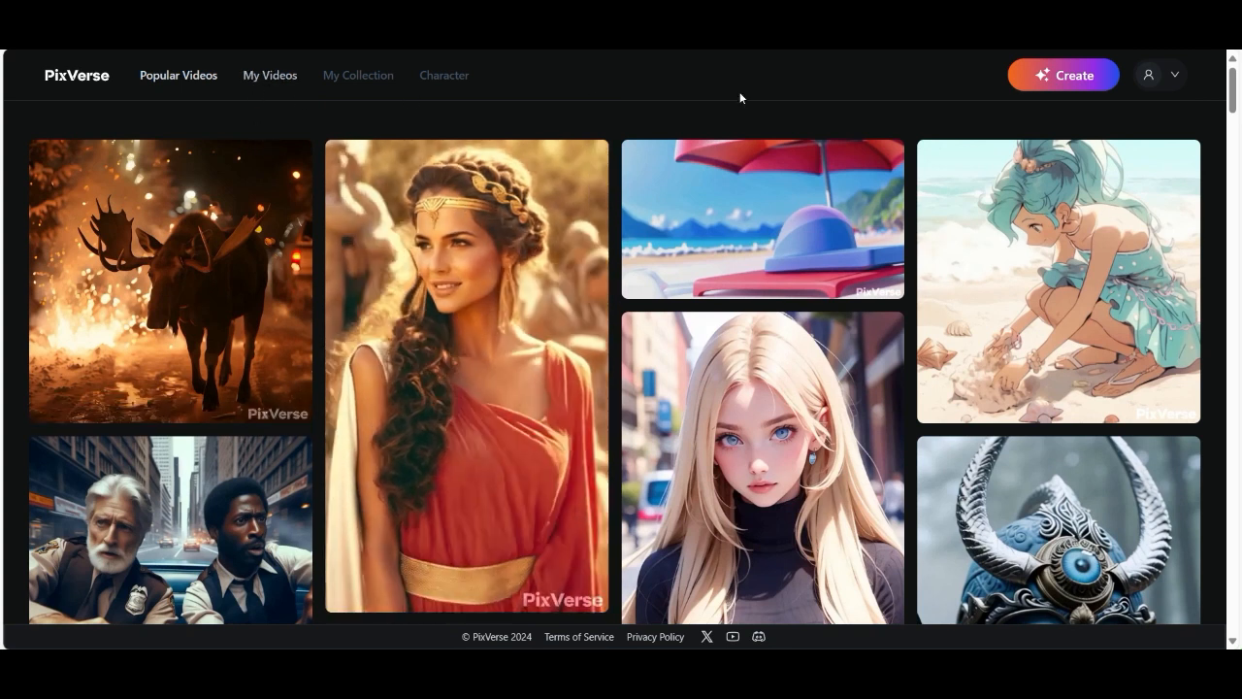
click(1036, 84)
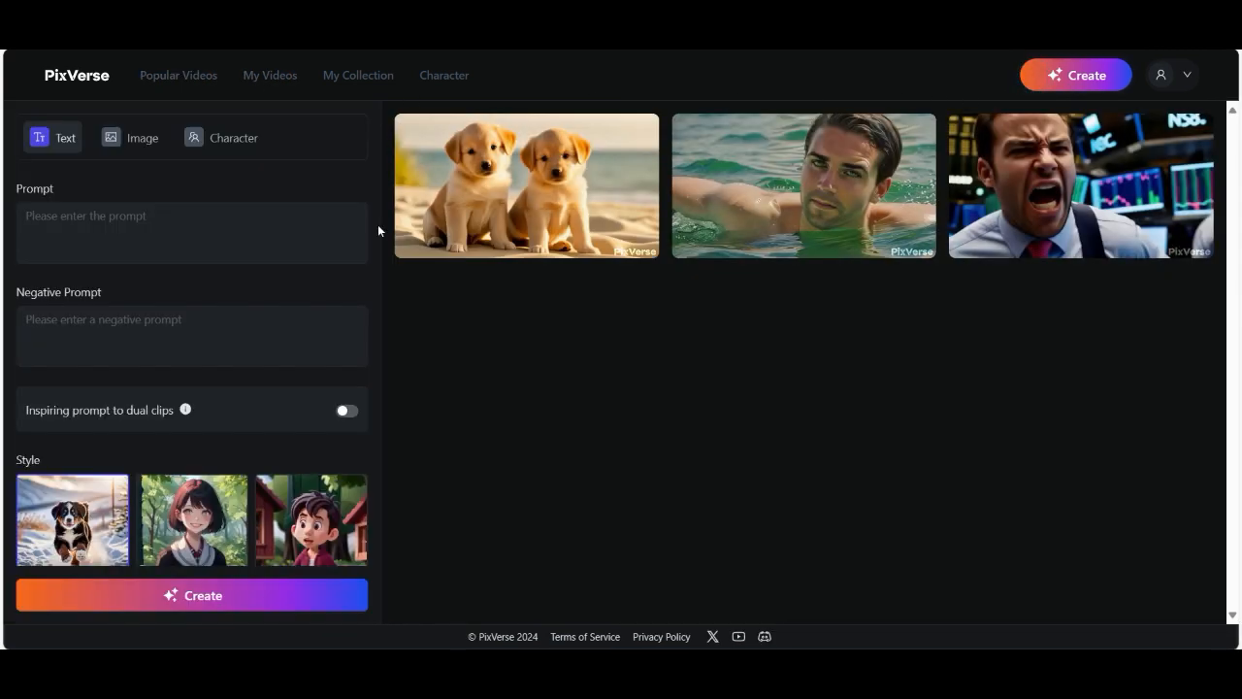
click(132, 139)
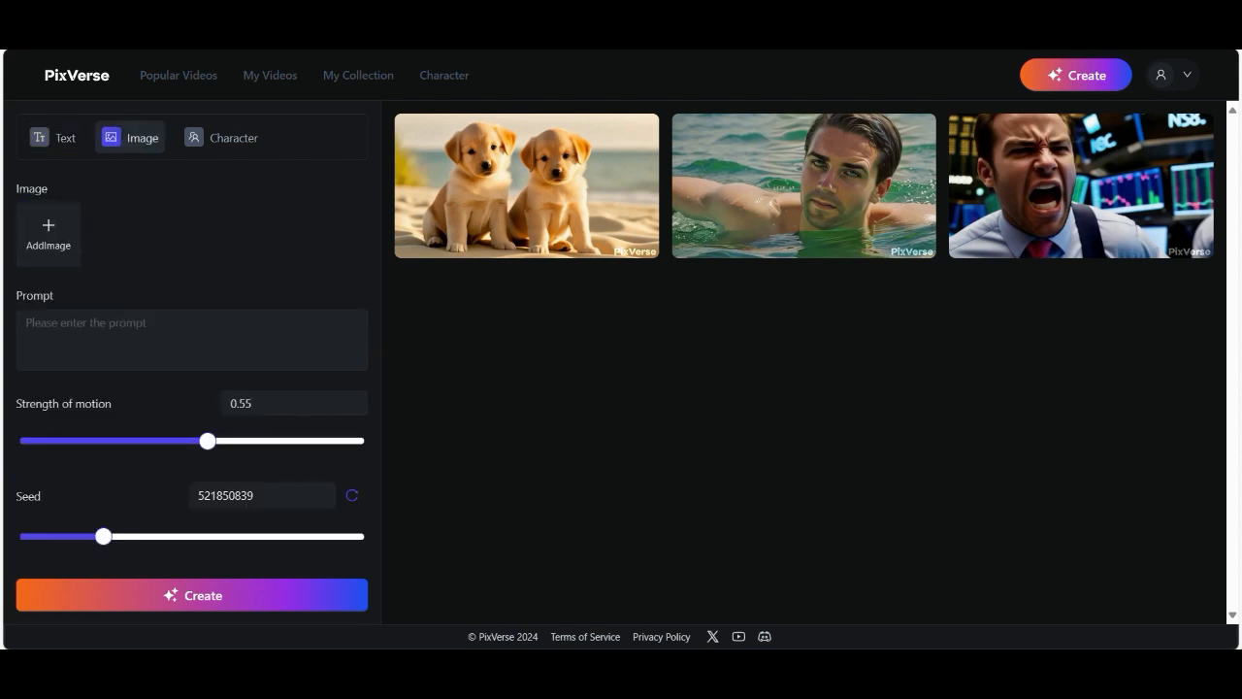
mouse_move(633, 664)
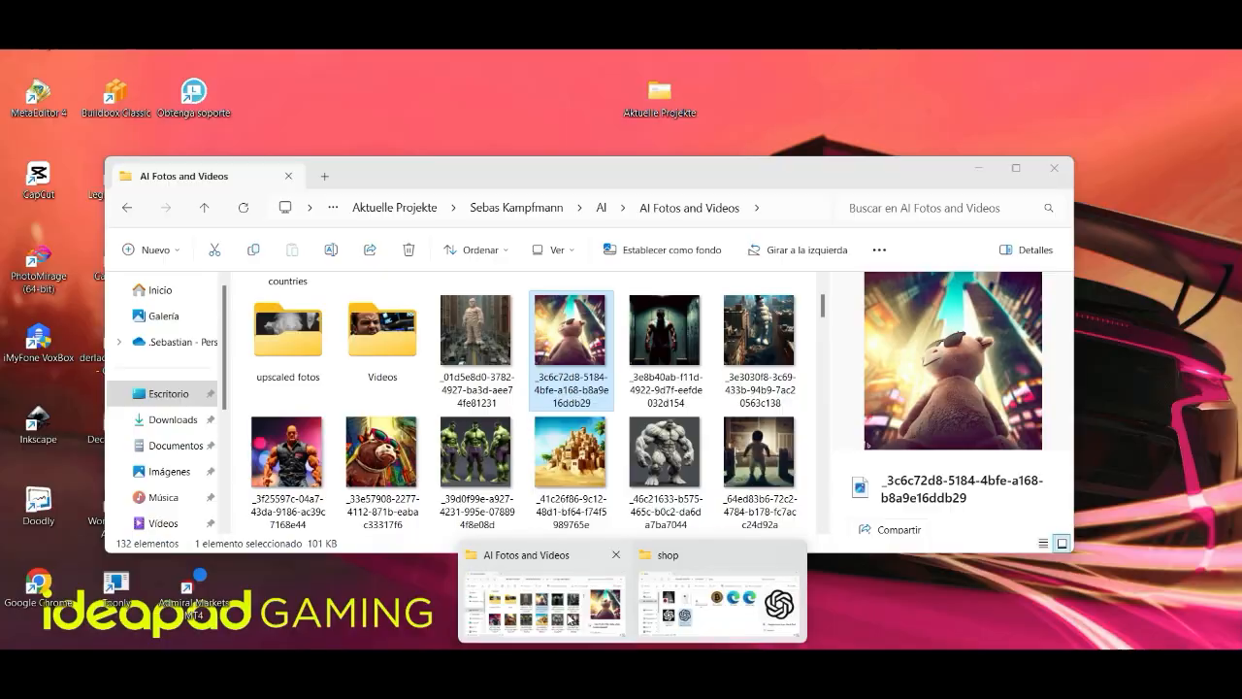
click(576, 630)
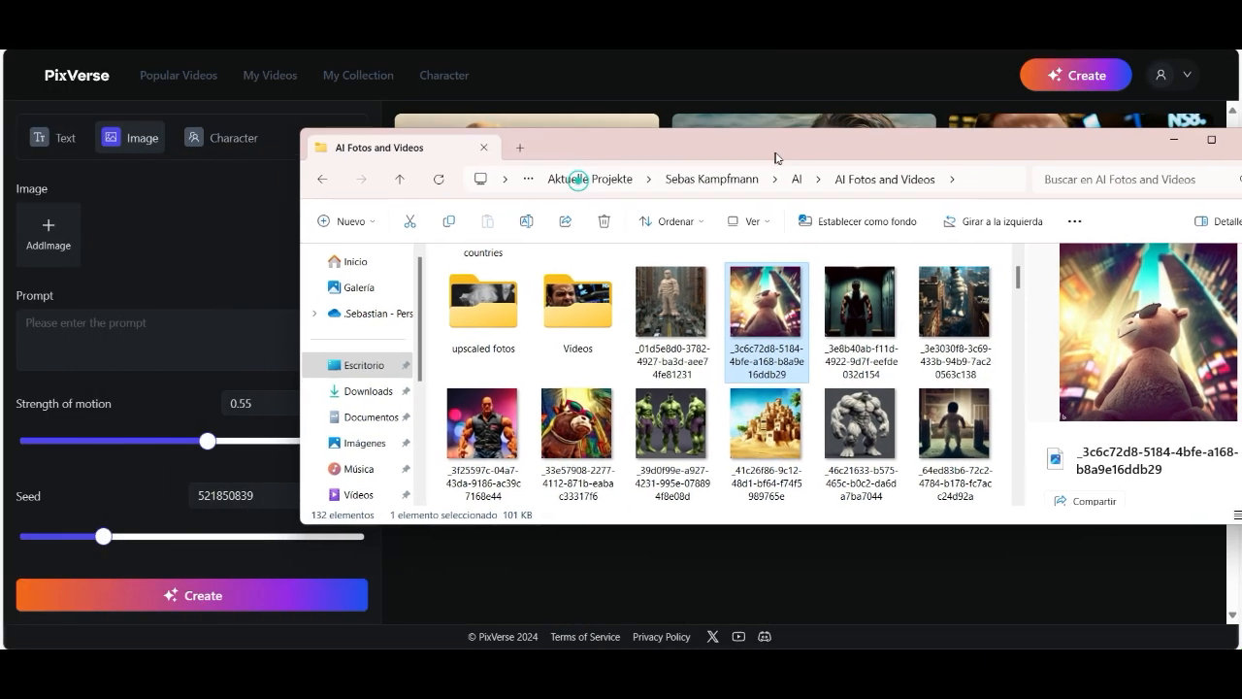
drag(759, 299, 43, 263)
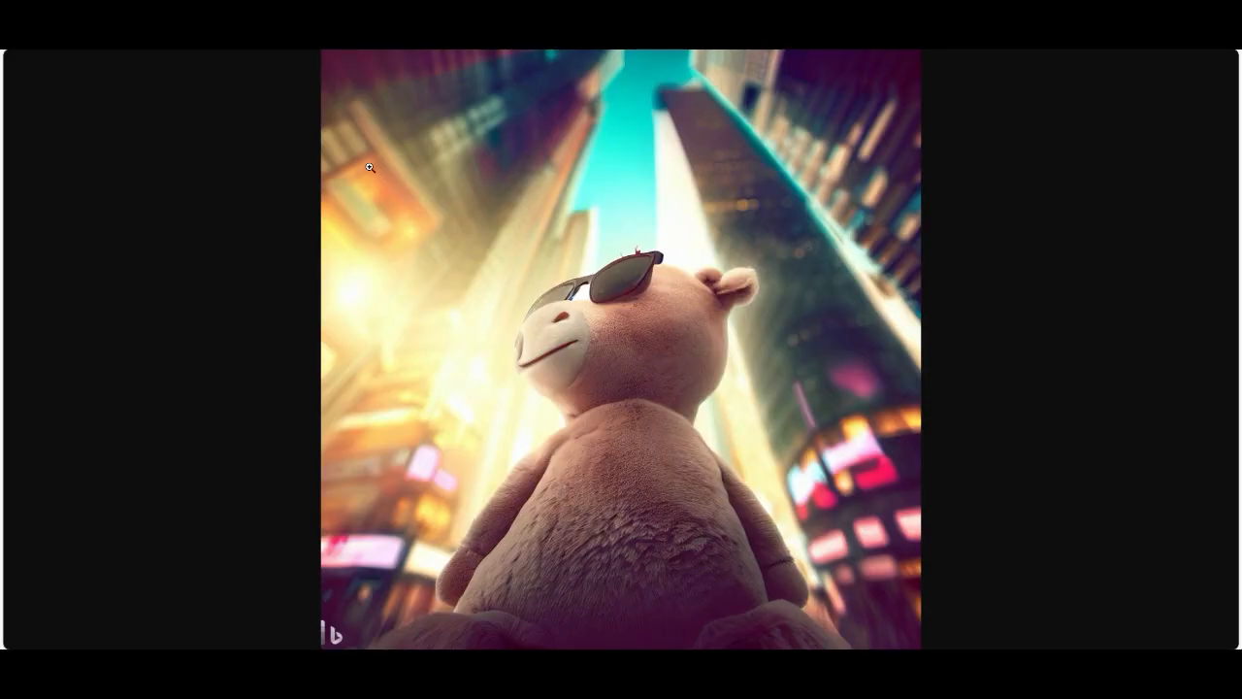
key(ctrl+w)
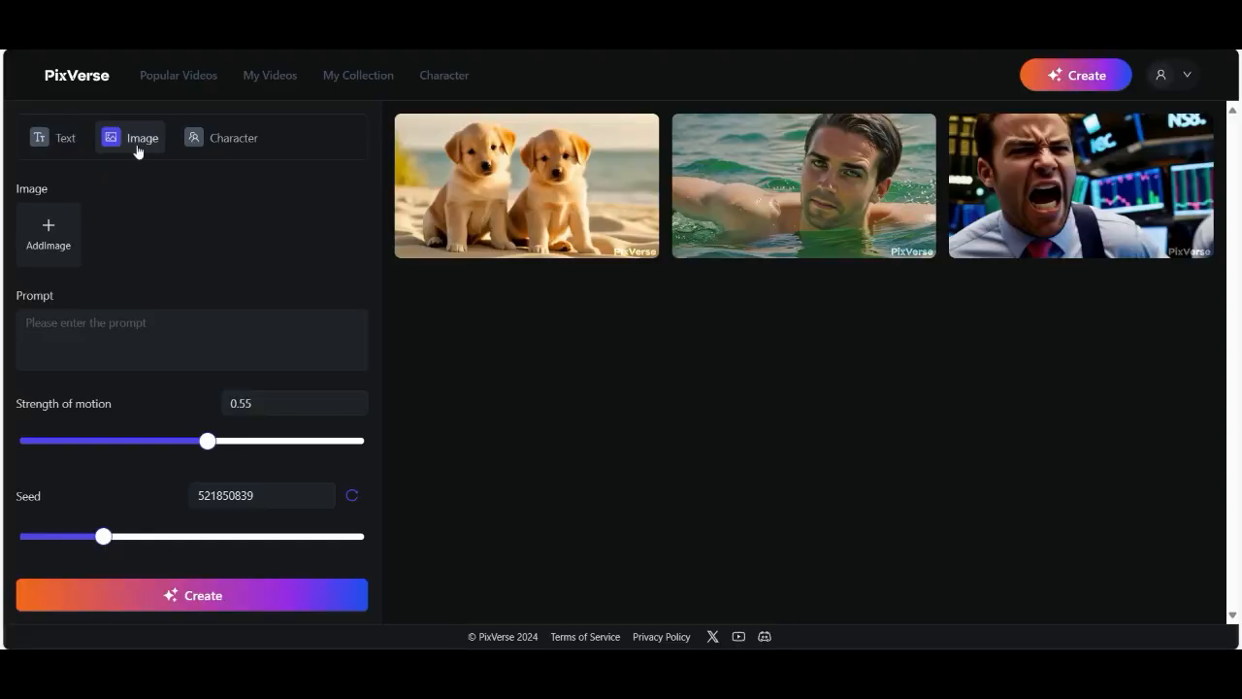
Step: Add the picture of the teddy cow with sunglasses from the AI Fotos and Videos folder as the source image
click(39, 225)
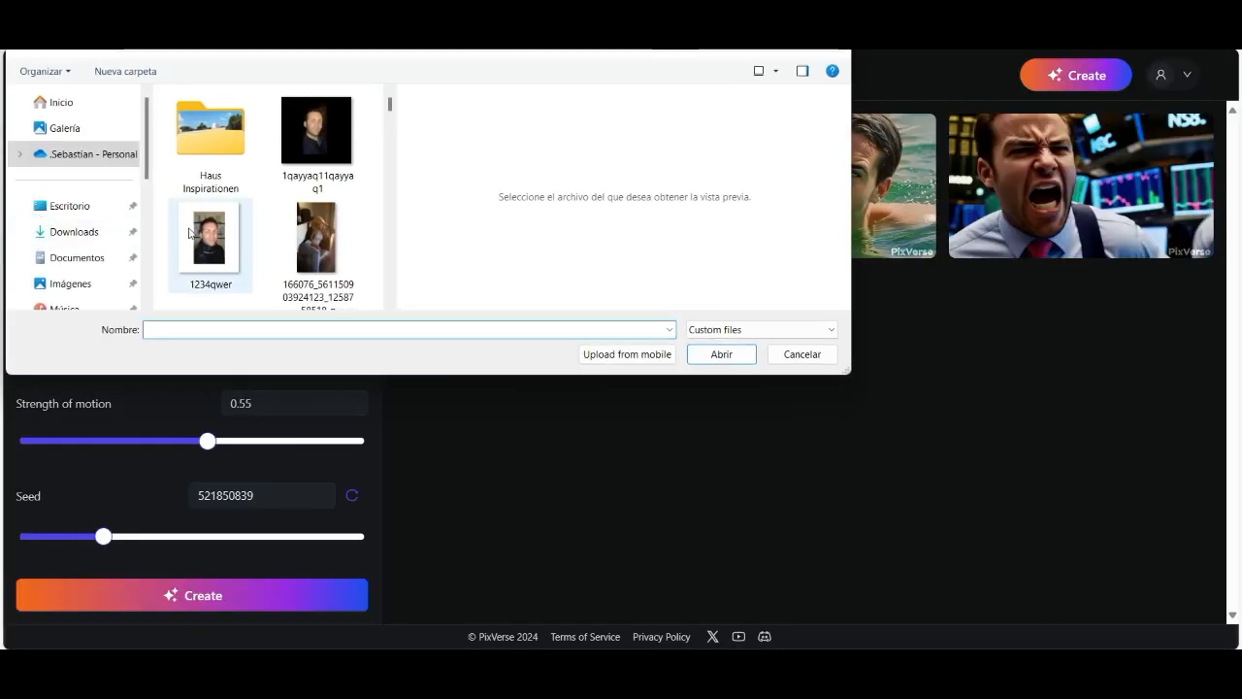
click(80, 216)
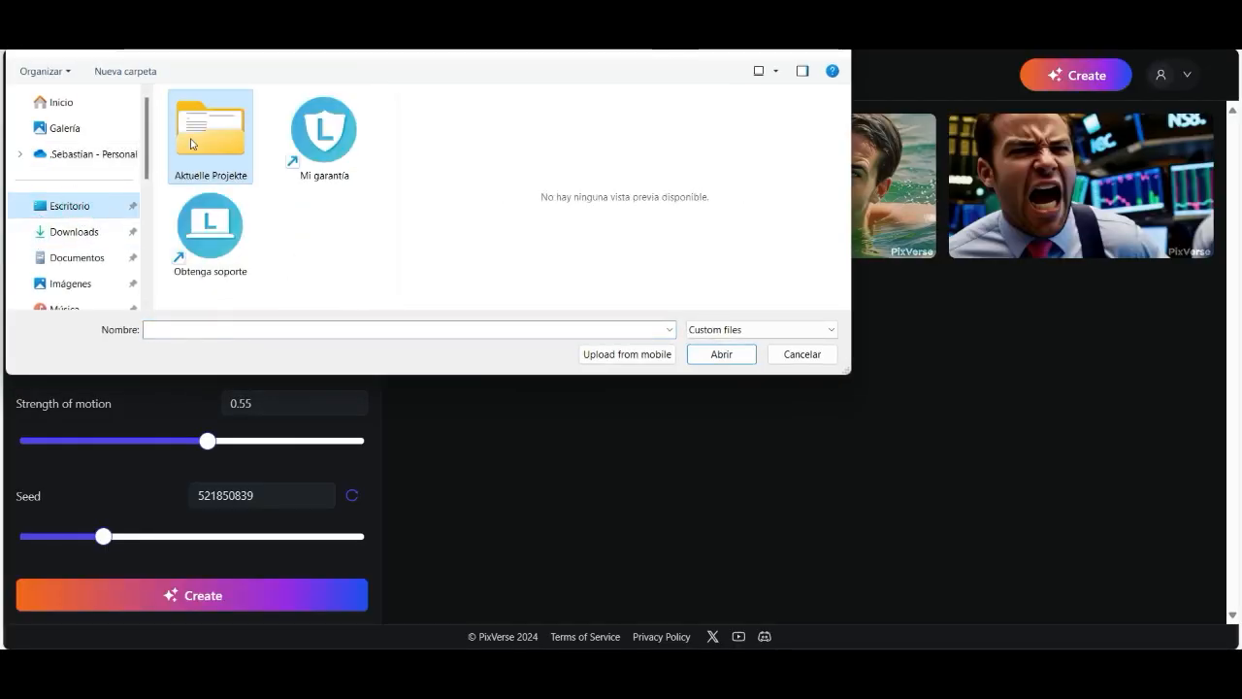
scroll(255, 202, down, 1)
scroll(257, 206, down, 1)
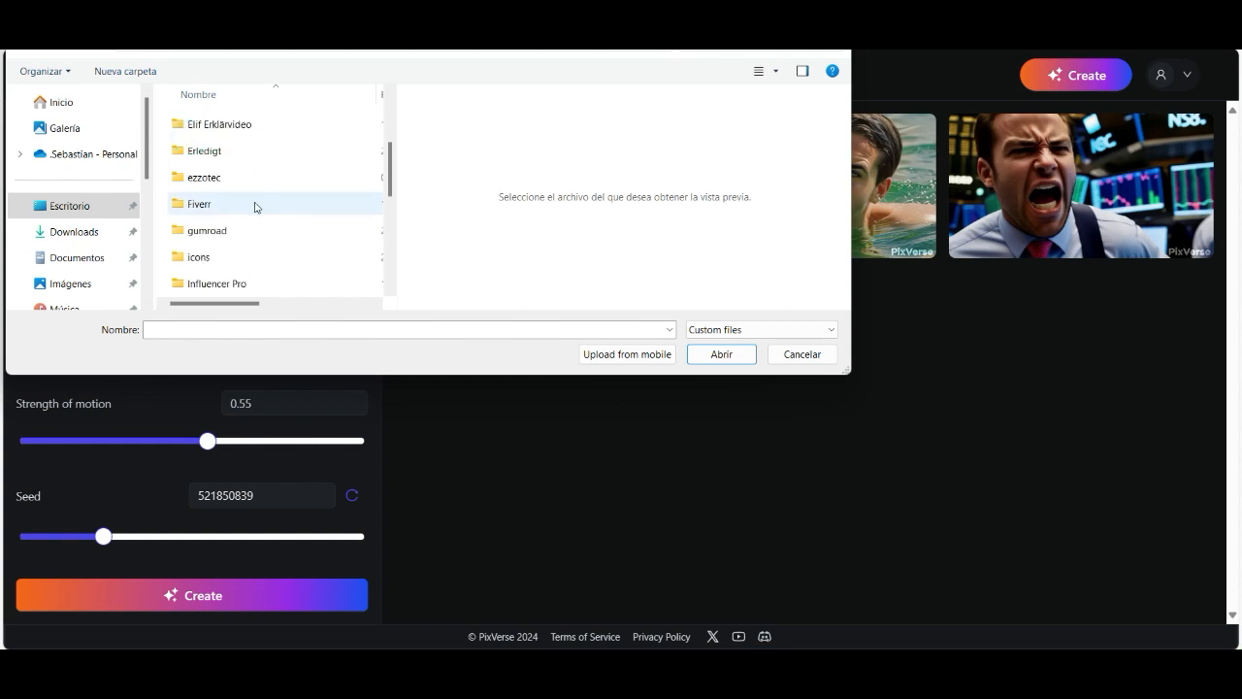
scroll(255, 202, up, 2)
double_click(236, 183)
double_click(233, 176)
scroll(278, 243, down, 3)
double_click(284, 274)
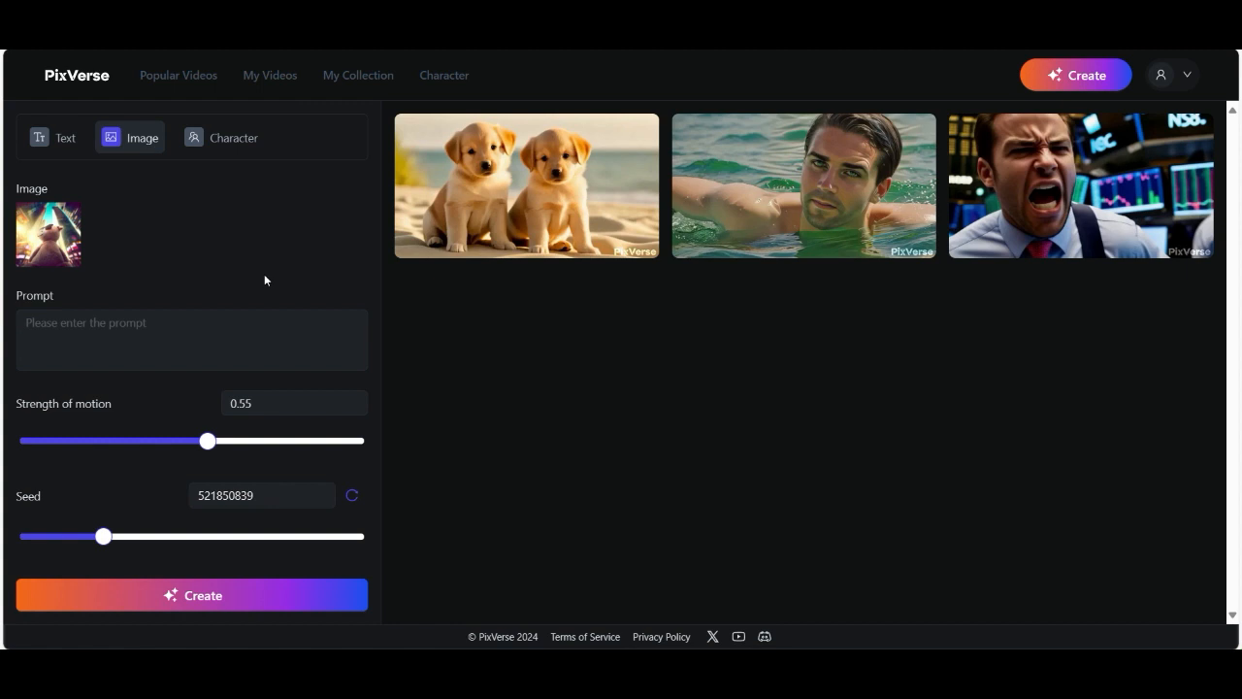
Step: Enter the prompt "a cute little fluffy teddy cow is looking around the big city" and set the strength of motion to 0.62
click(304, 334)
click(303, 335)
text(a c)
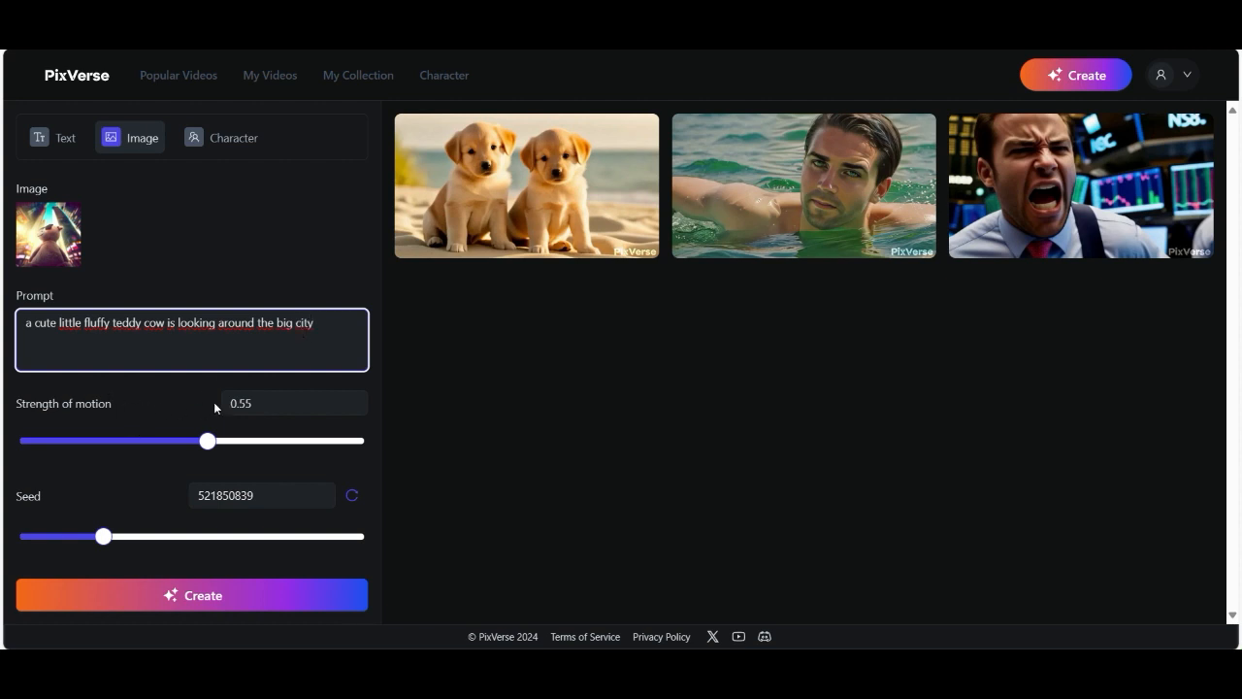
drag(211, 442, 238, 450)
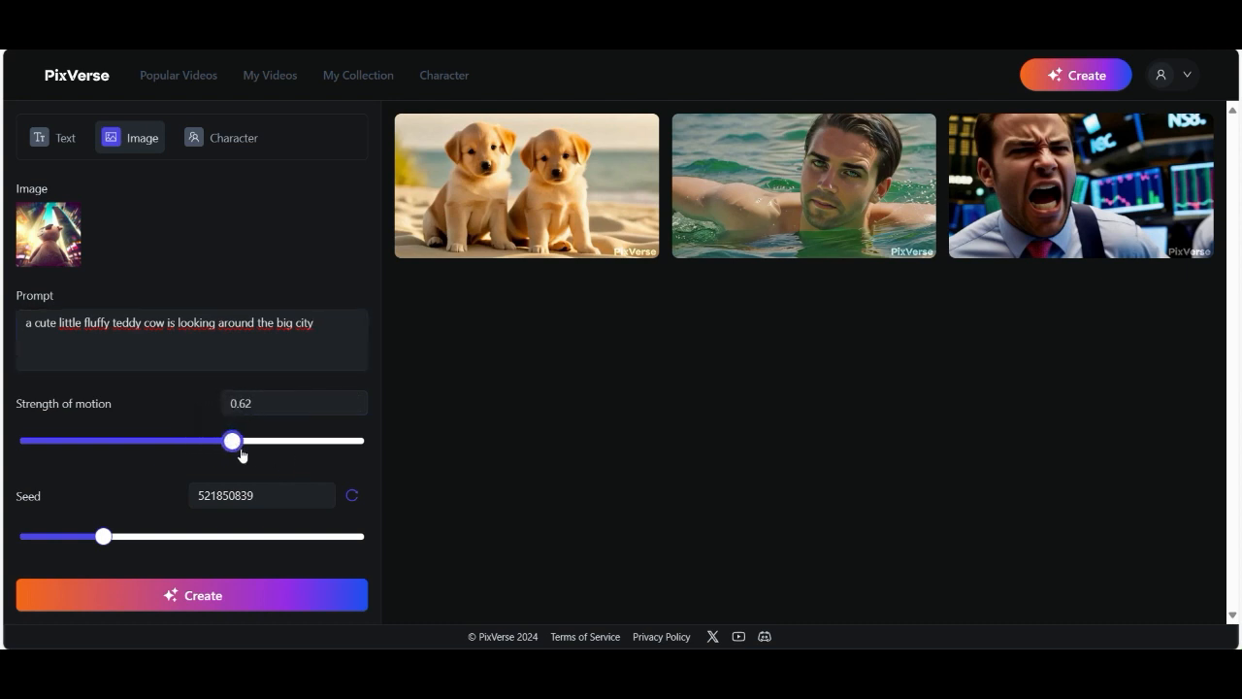
Step: Enable HD quality for the teddy cow video and generate it
scroll(180, 427, down, 1)
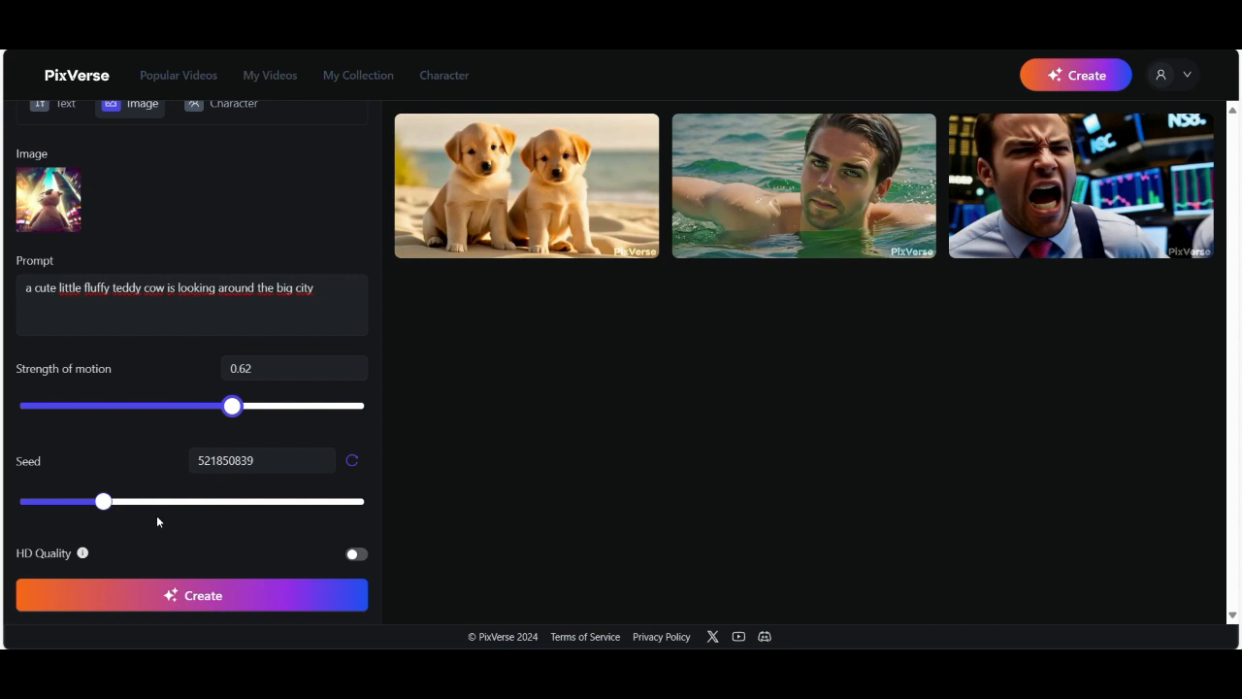
click(360, 558)
click(206, 595)
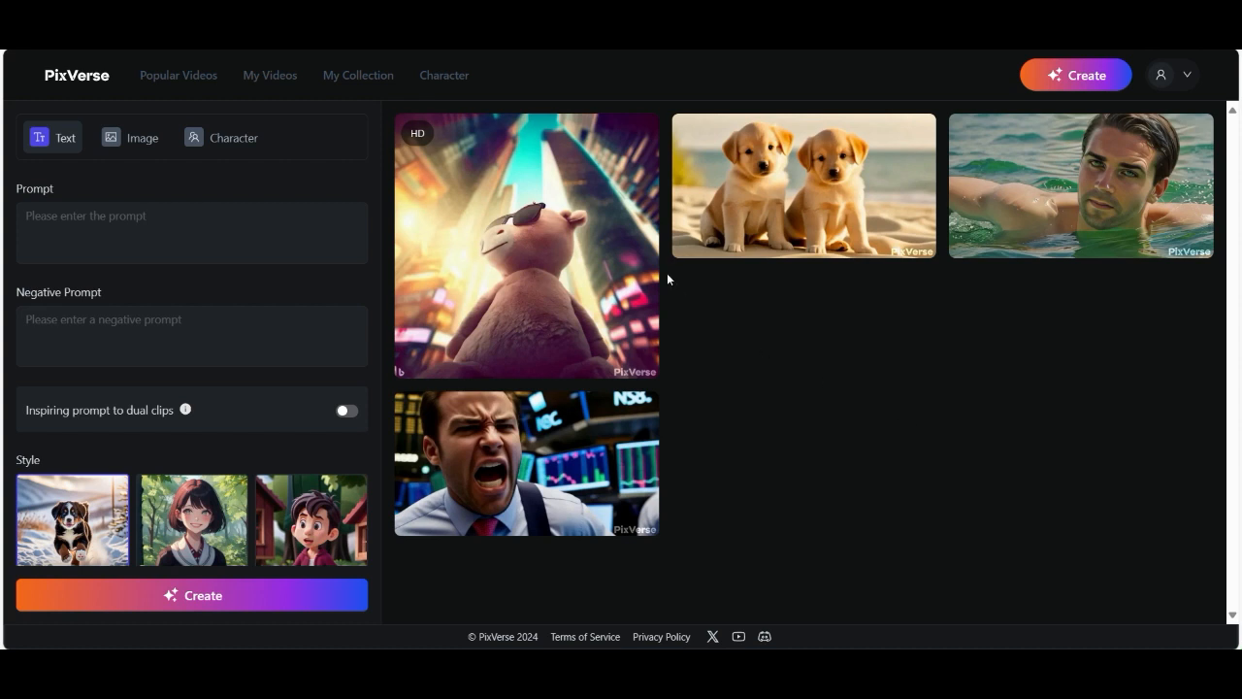
Step: Play the generated HD teddy cow video, review its prompt, seed and strength of motion, and return to the creation page
click(571, 207)
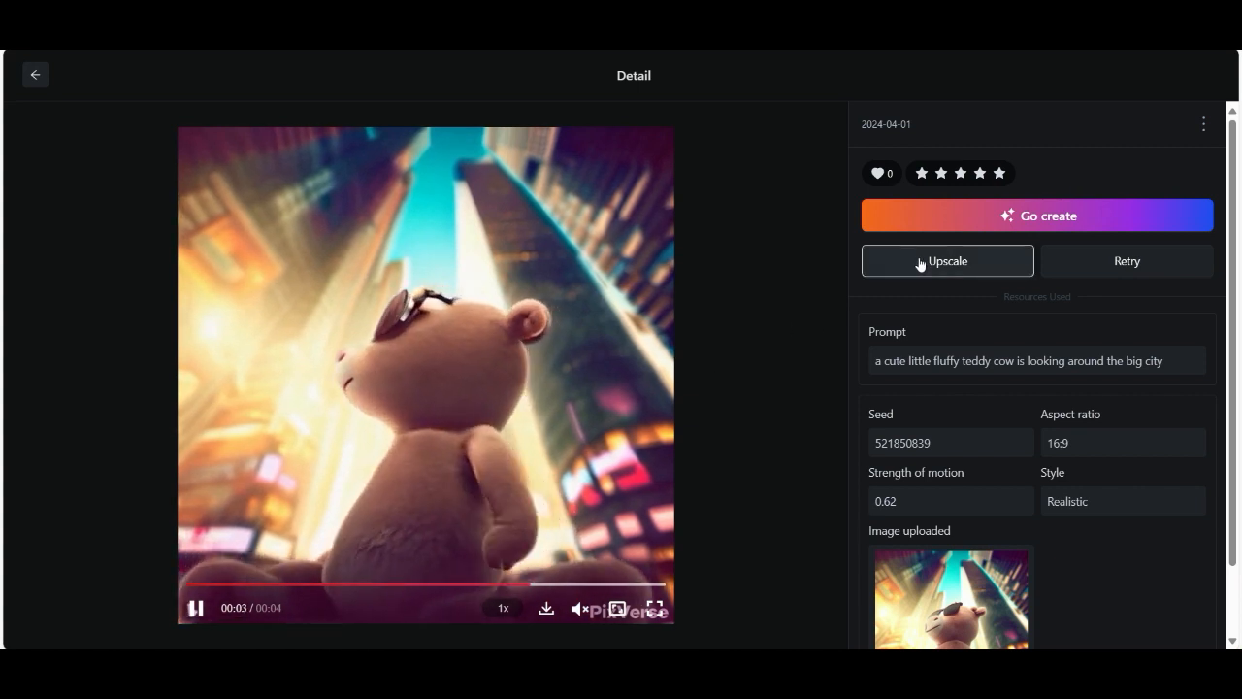
scroll(923, 315, down, 1)
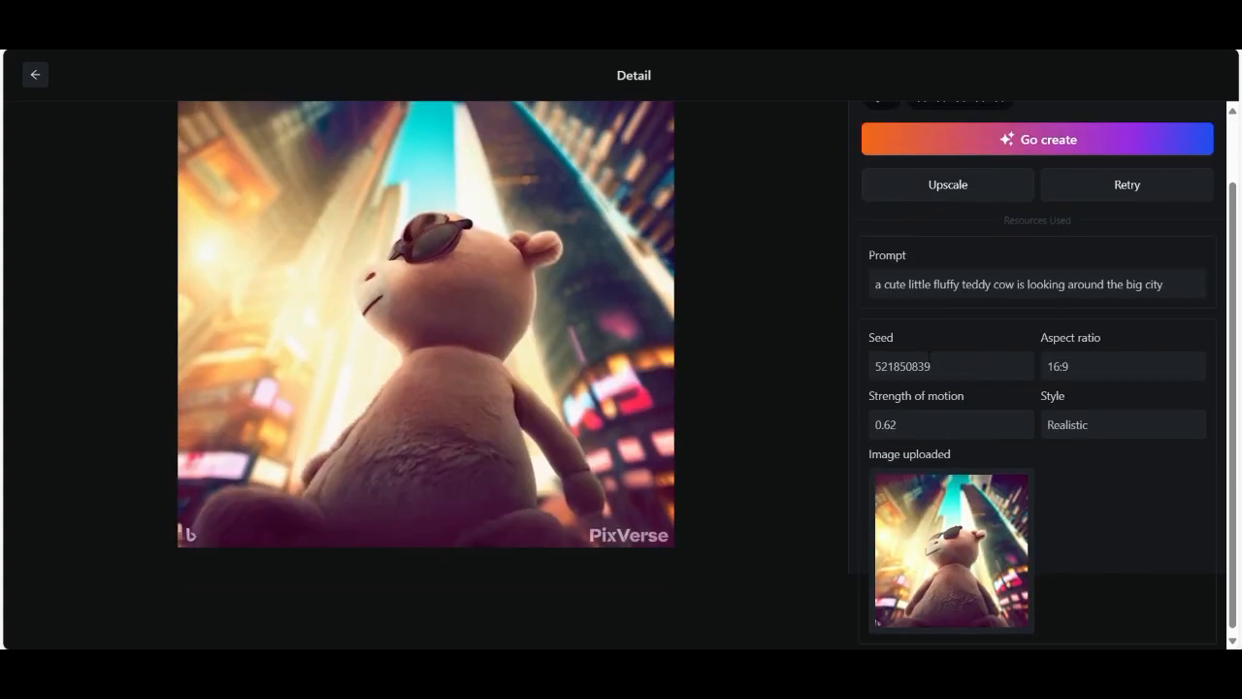
click(923, 423)
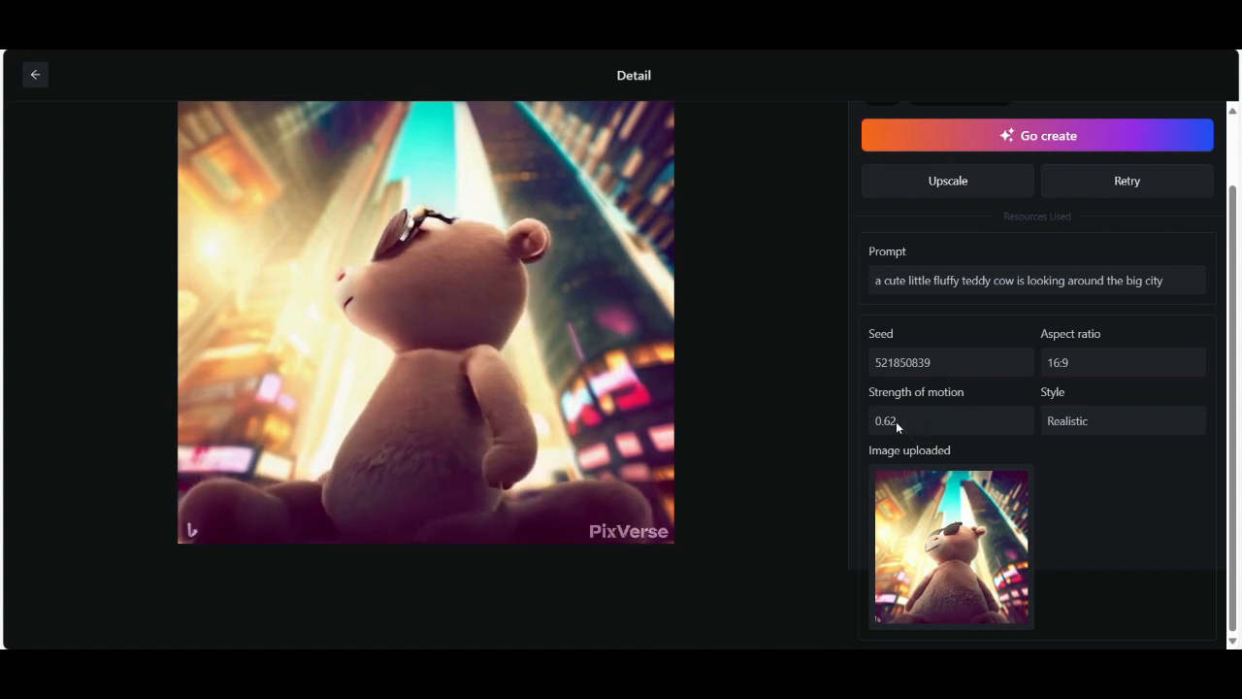
click(895, 423)
scroll(898, 425, up, 2)
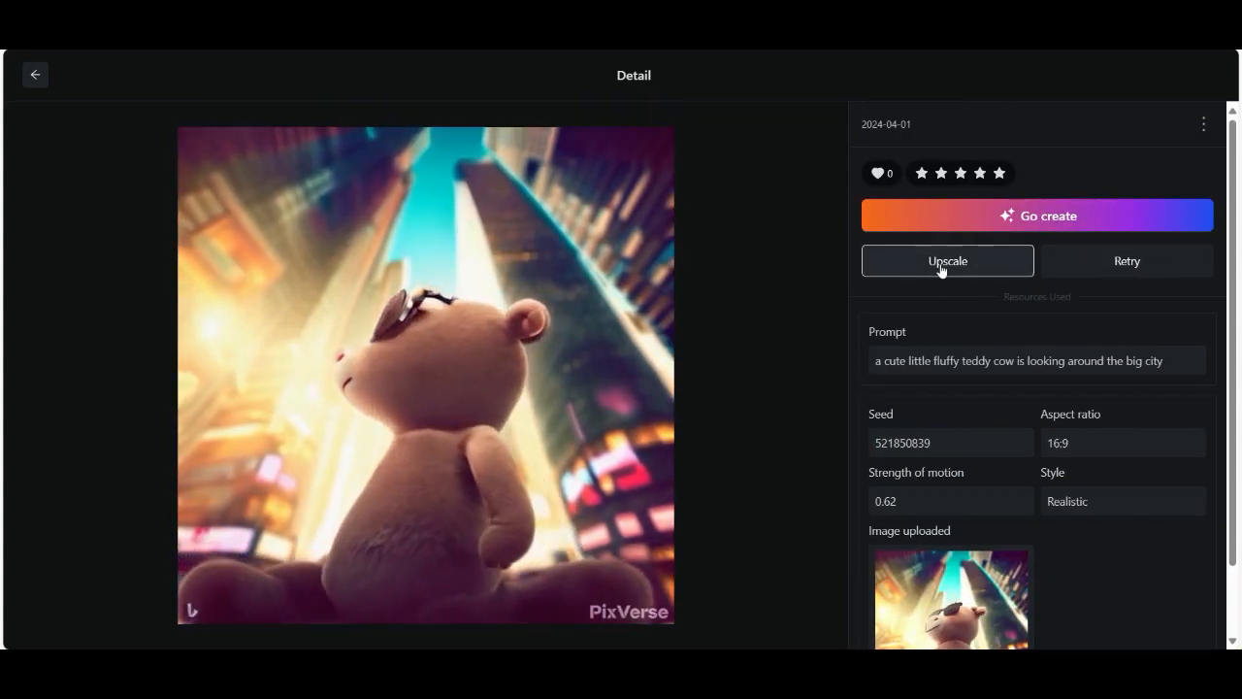
click(35, 76)
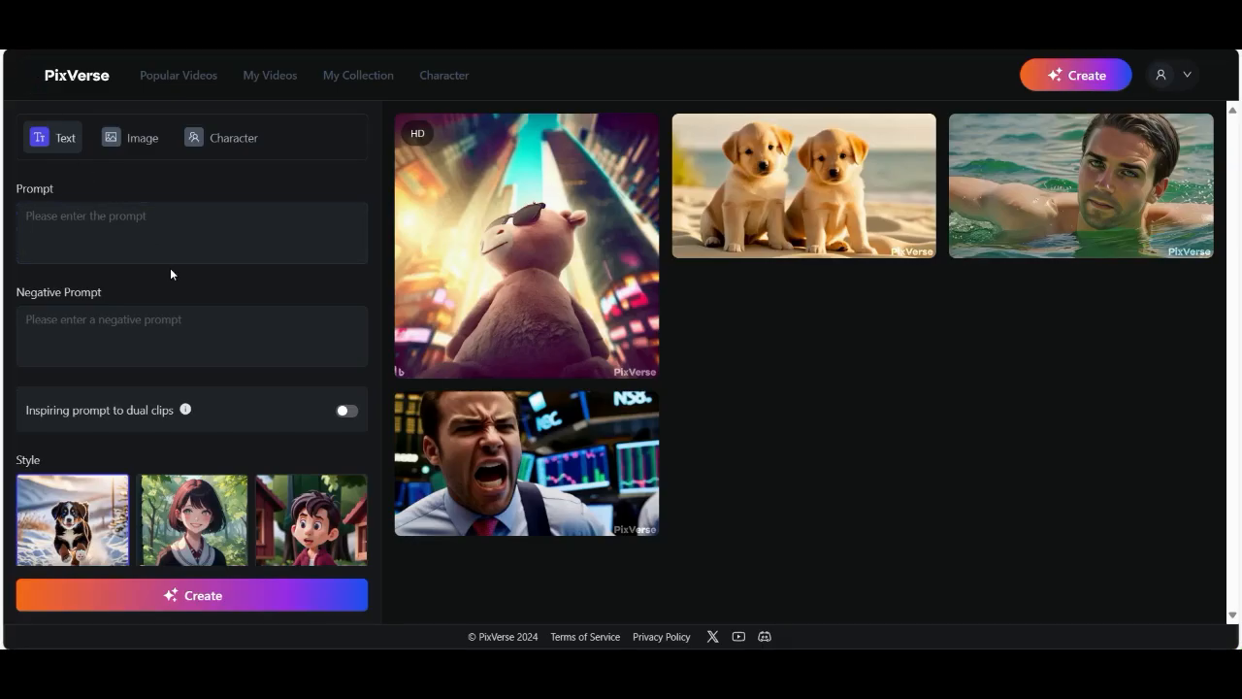
Step: Start another image-based video and upload the picture of the teddy cow with sunglasses as its source
click(118, 142)
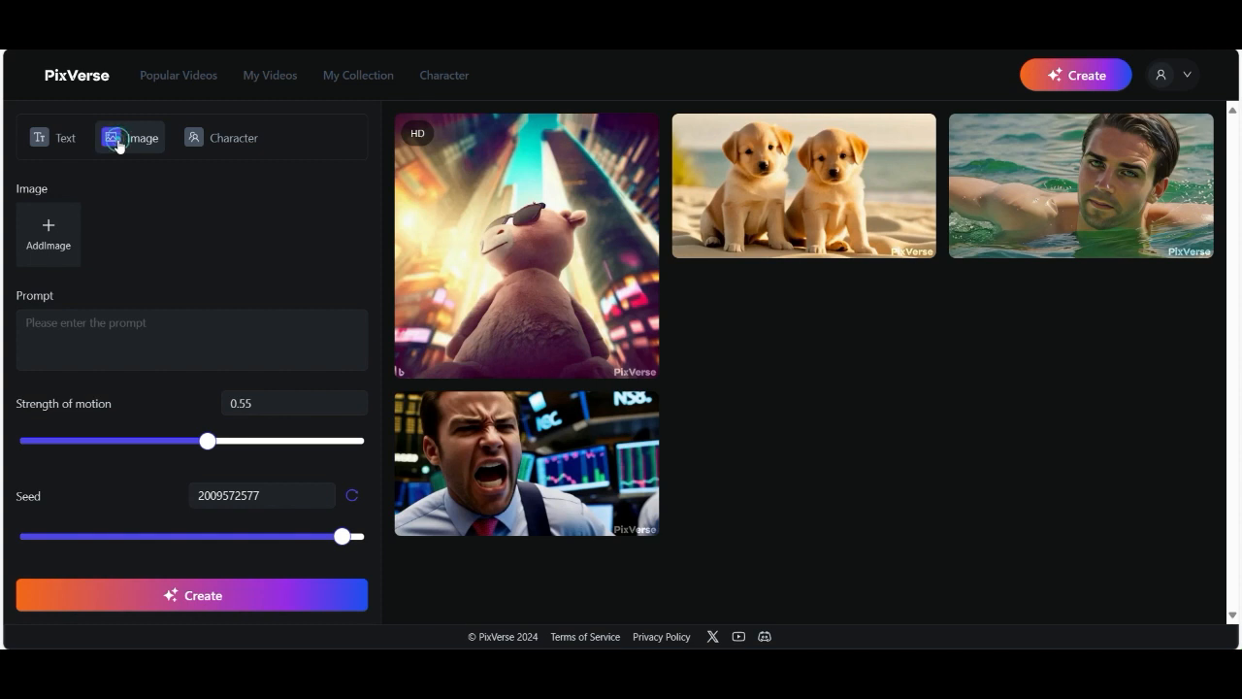
click(41, 225)
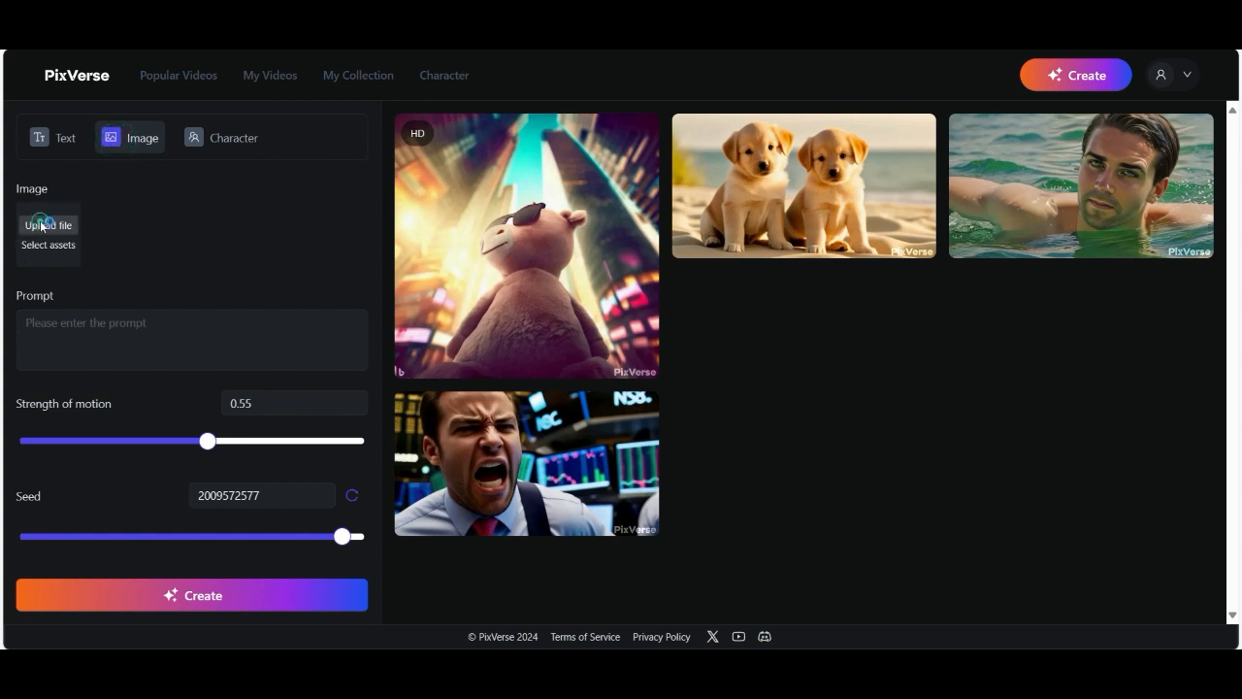
scroll(227, 240, down, 1)
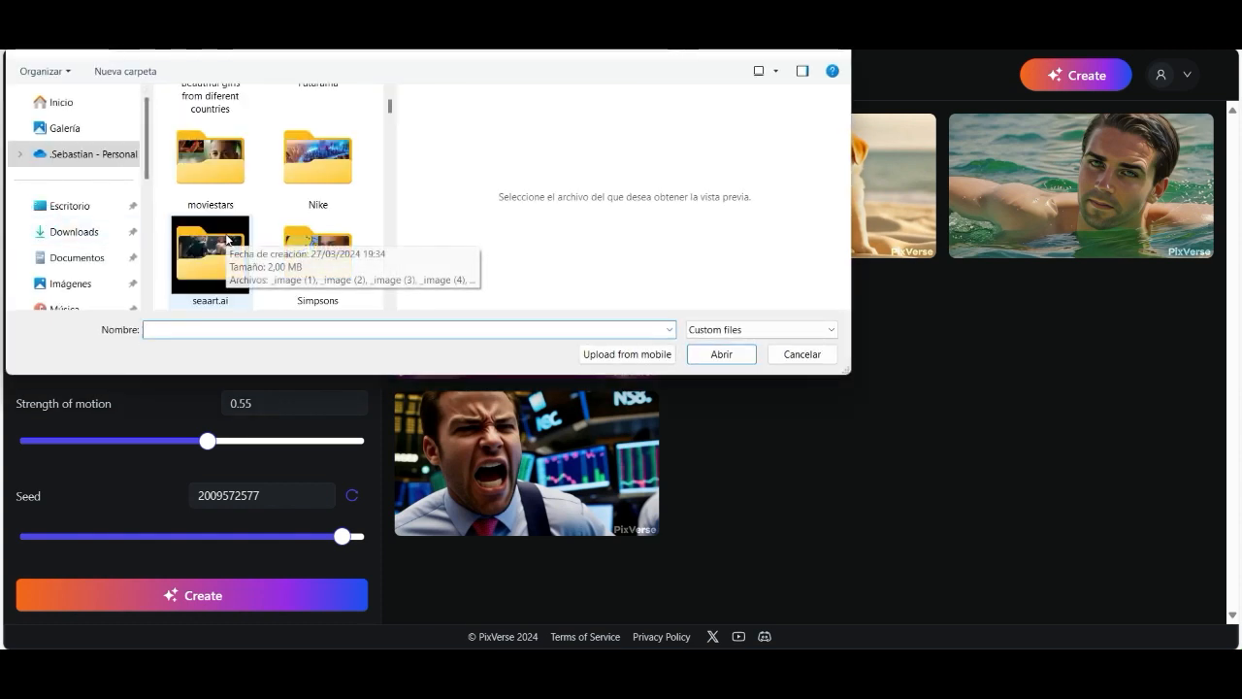
scroll(227, 240, down, 2)
click(301, 228)
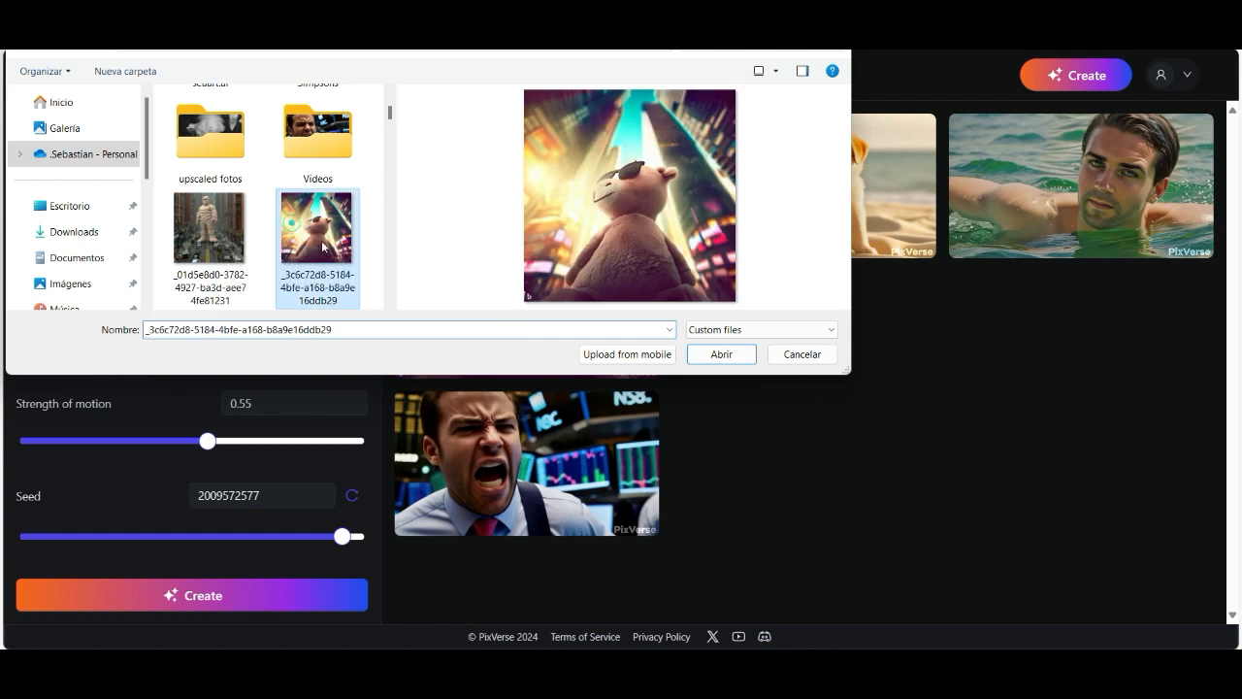
click(701, 354)
Step: Enter the prompt "a cute fluffy teddy cow is looking around the big city", set the strength of motion to 0.30 and generate the video
click(178, 331)
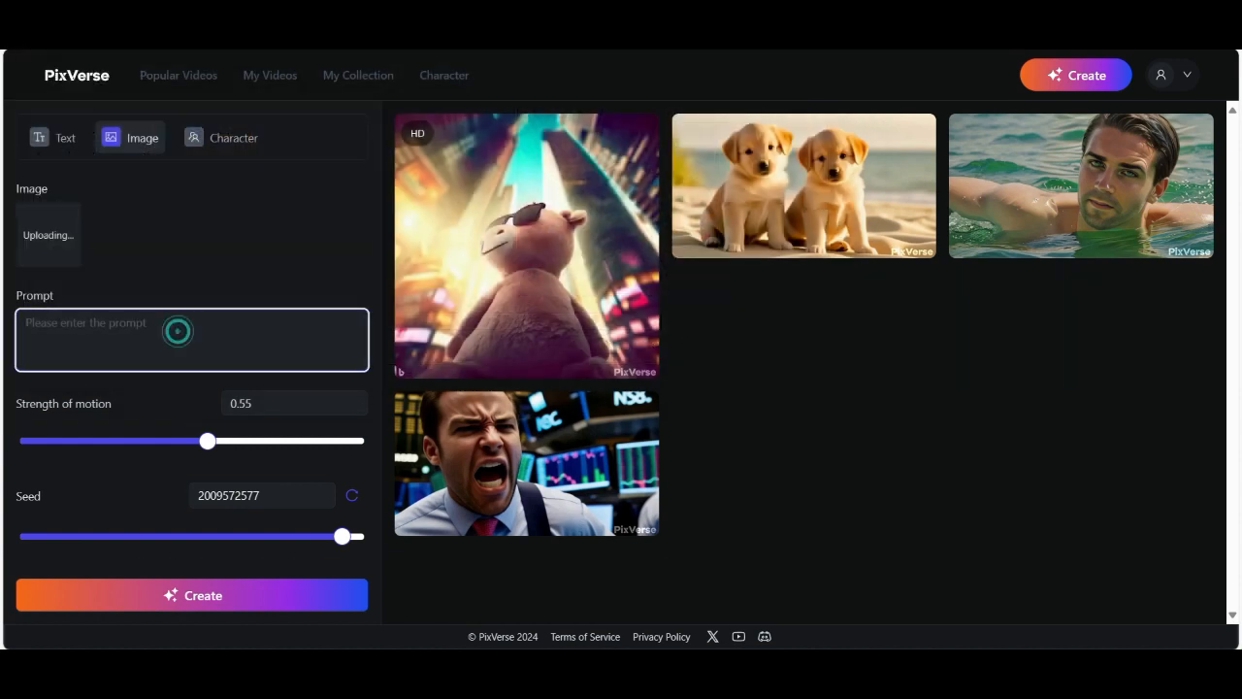
text(a cud)
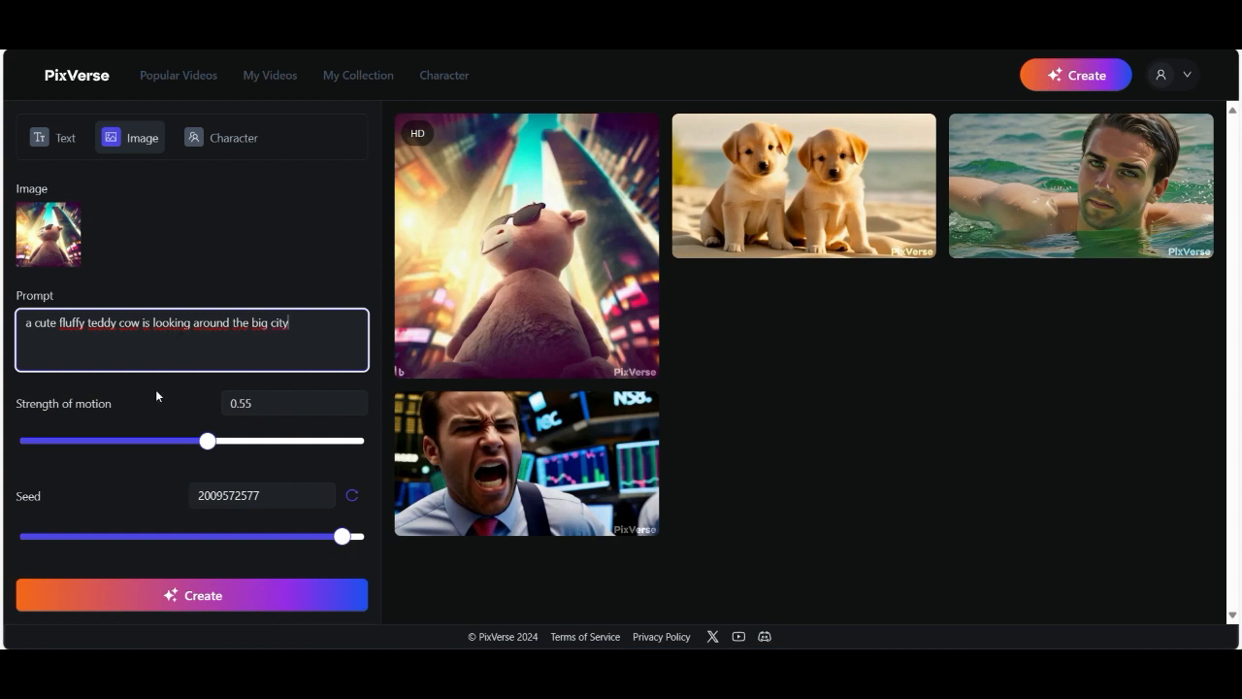
drag(208, 441, 120, 453)
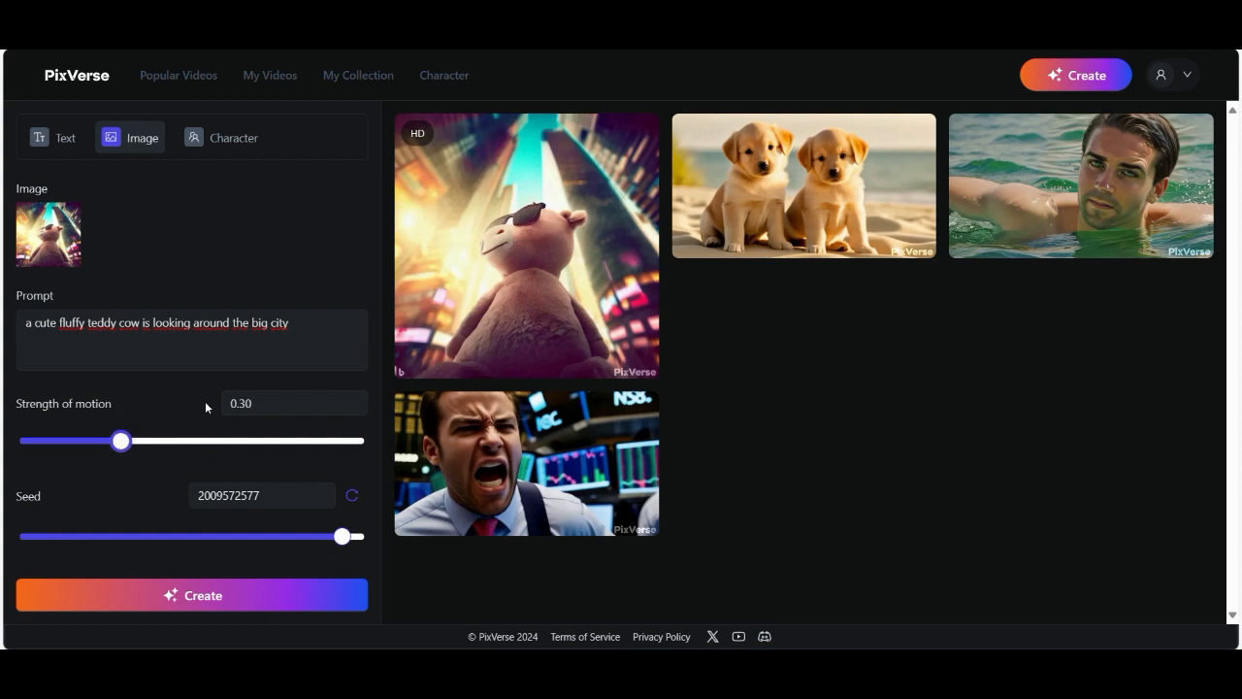
click(241, 598)
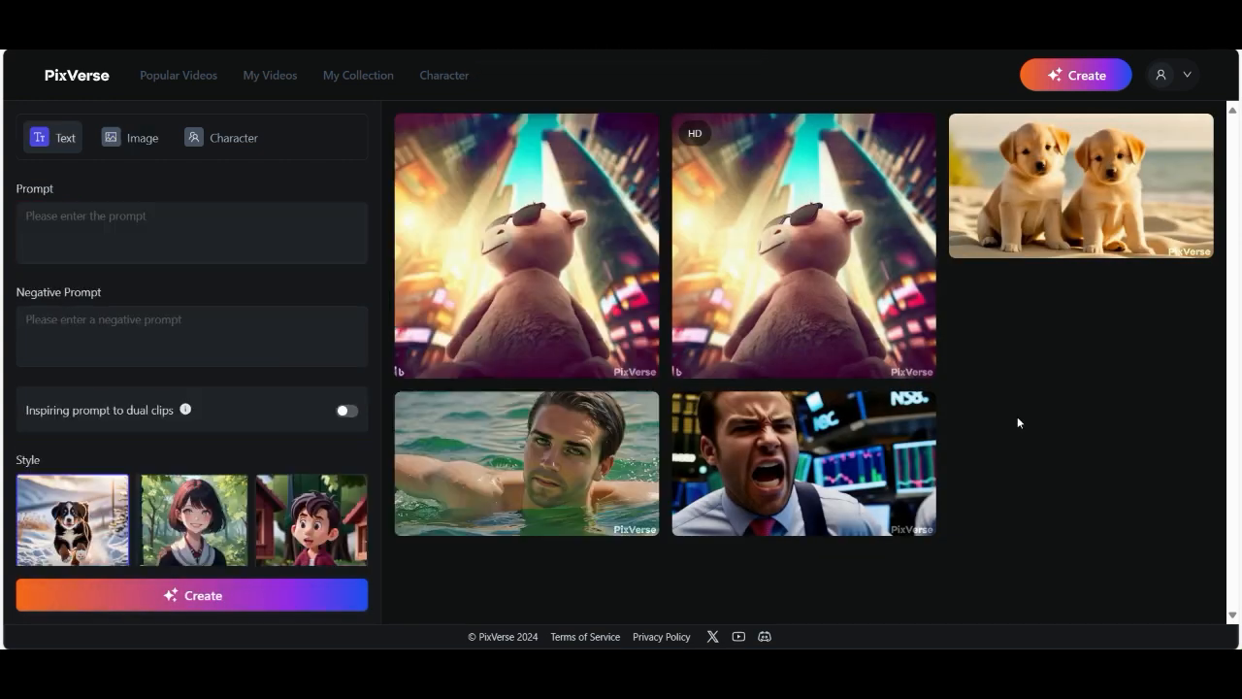
Step: Open the newest teddy cow video, review its settings and upscale it
click(585, 245)
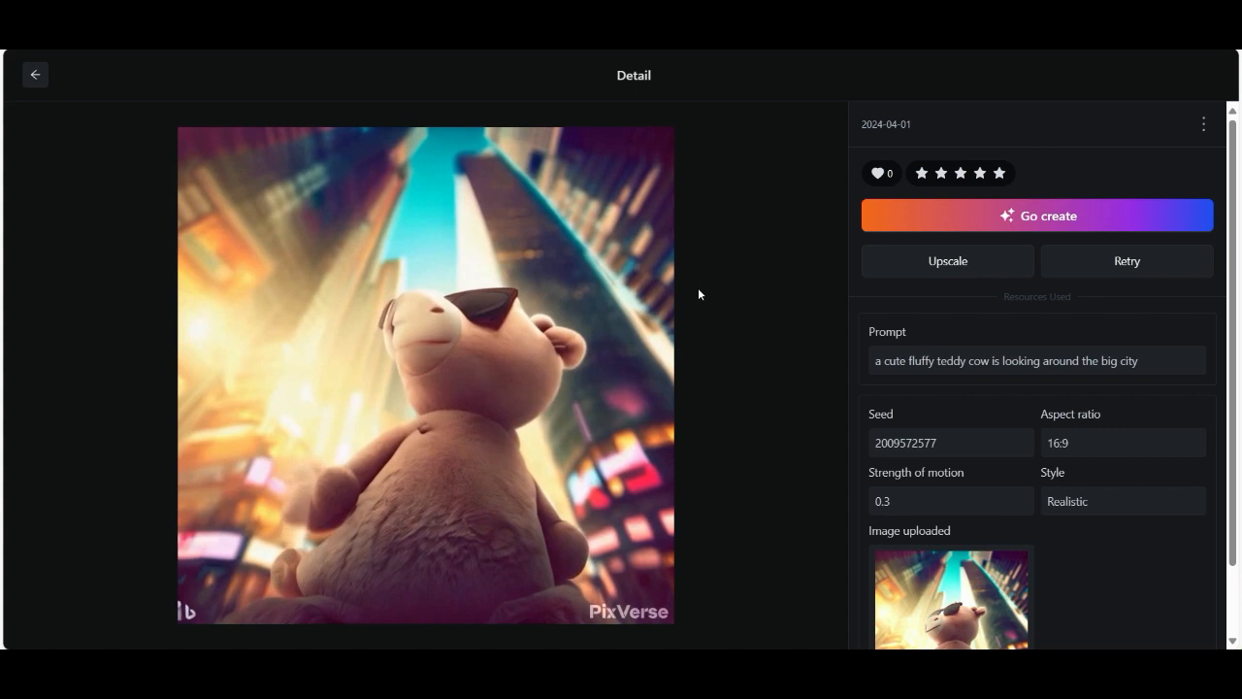
scroll(876, 445, down, 1)
mouse_move(902, 483)
scroll(920, 322, up, 1)
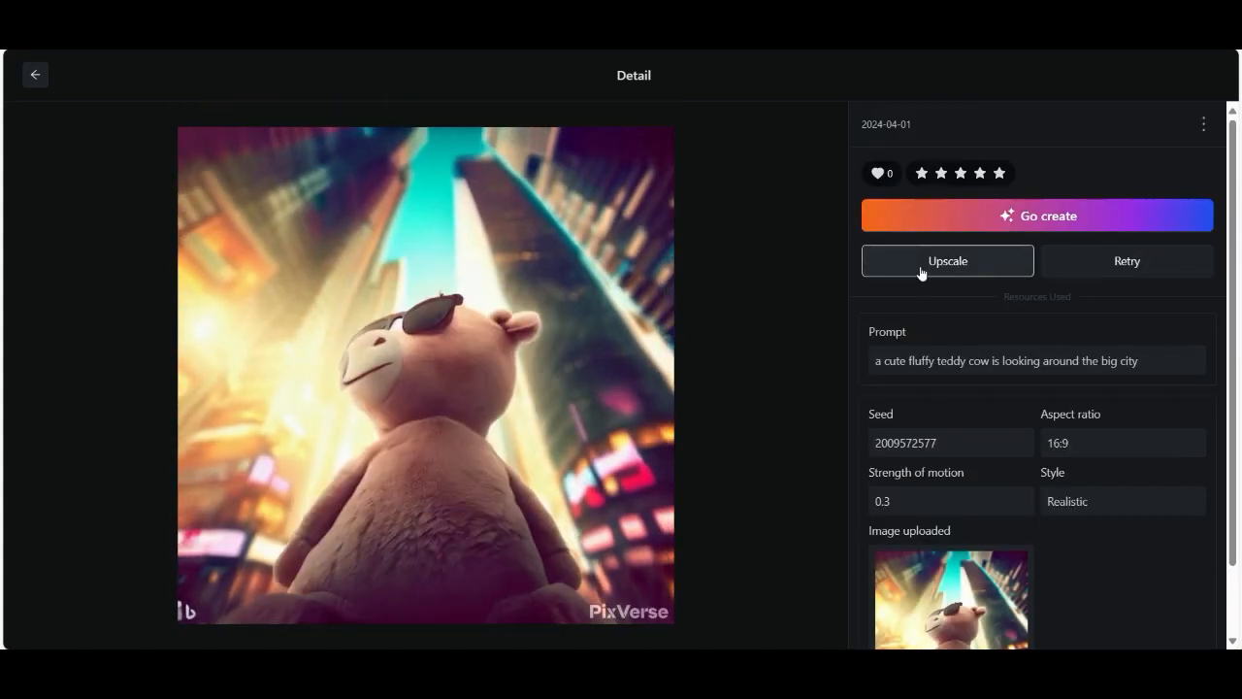
click(922, 264)
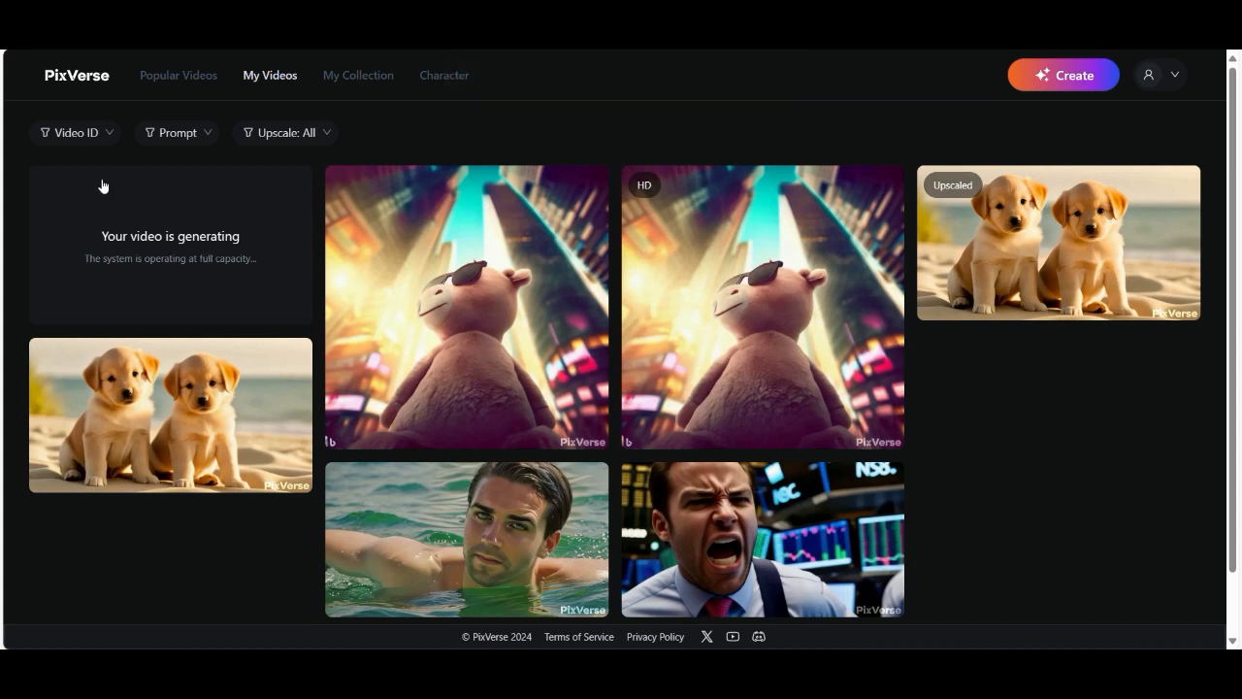
Step: Look through the Video ID, Prompt and Upscale filter options for the own videos
click(108, 143)
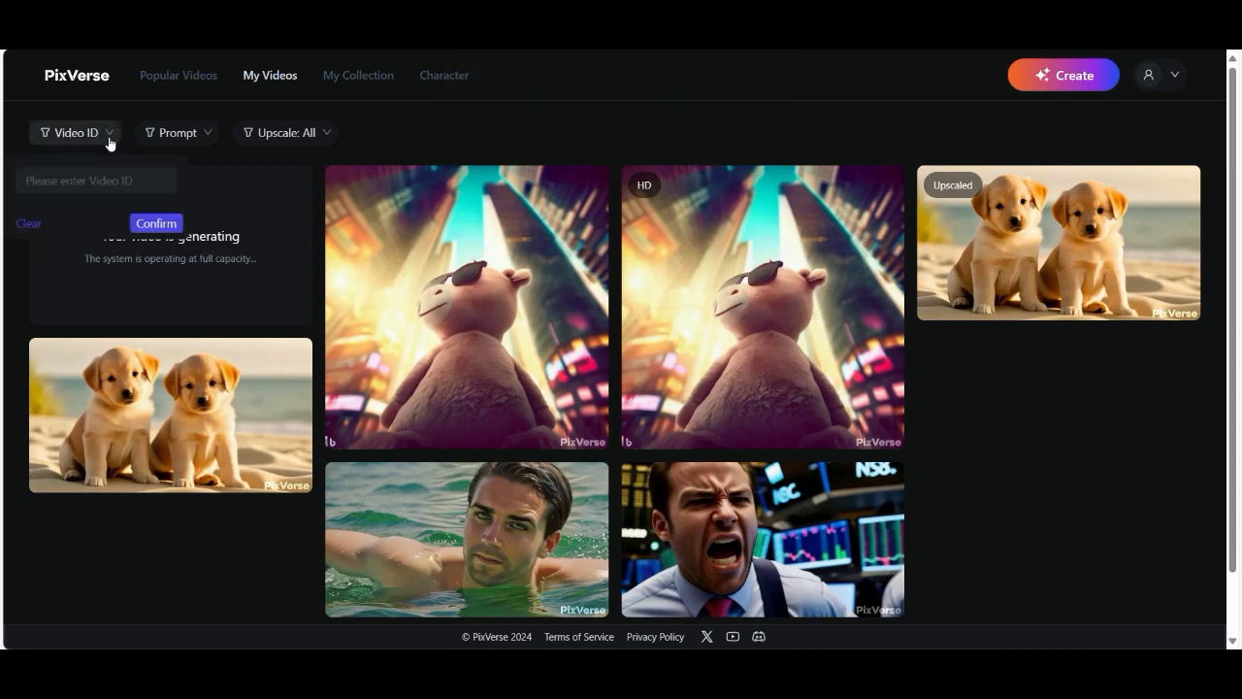
click(199, 132)
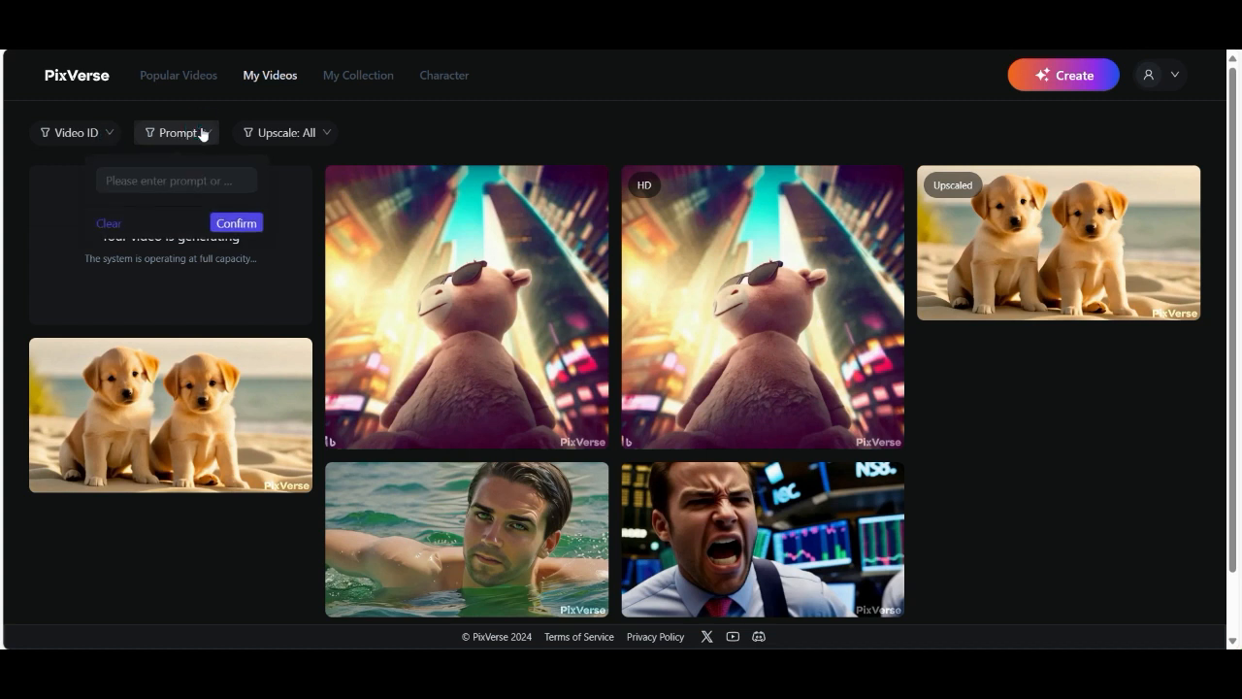
click(200, 132)
click(302, 132)
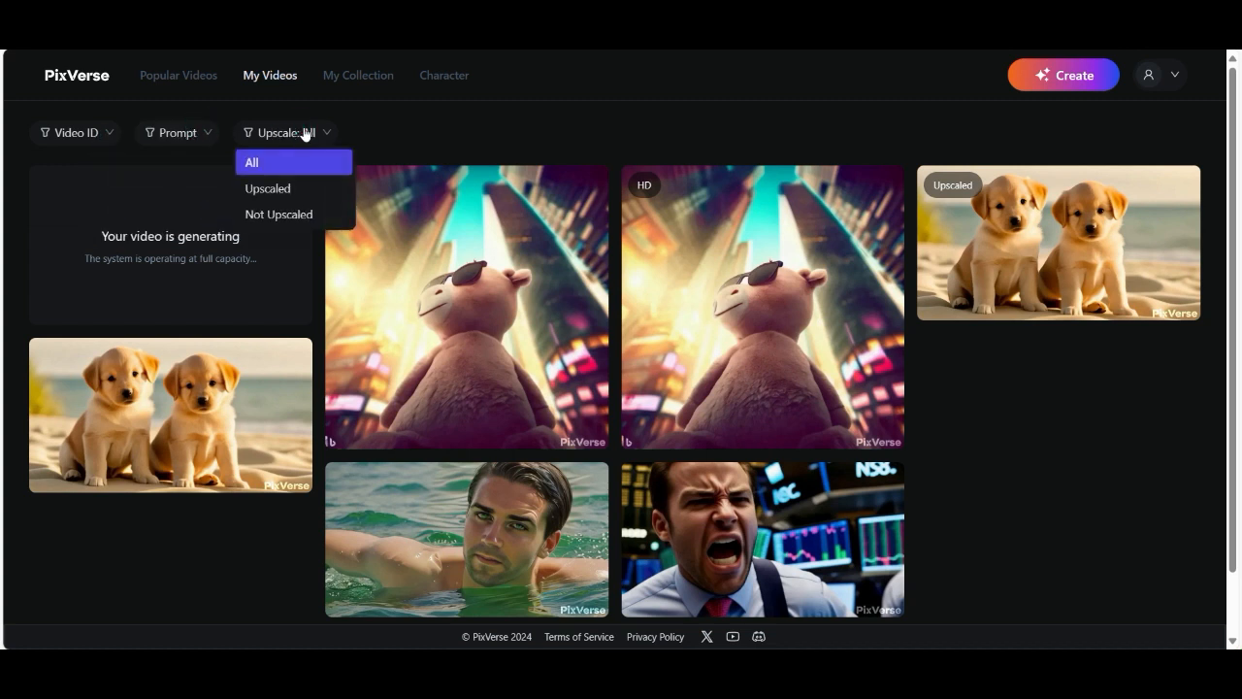
click(389, 134)
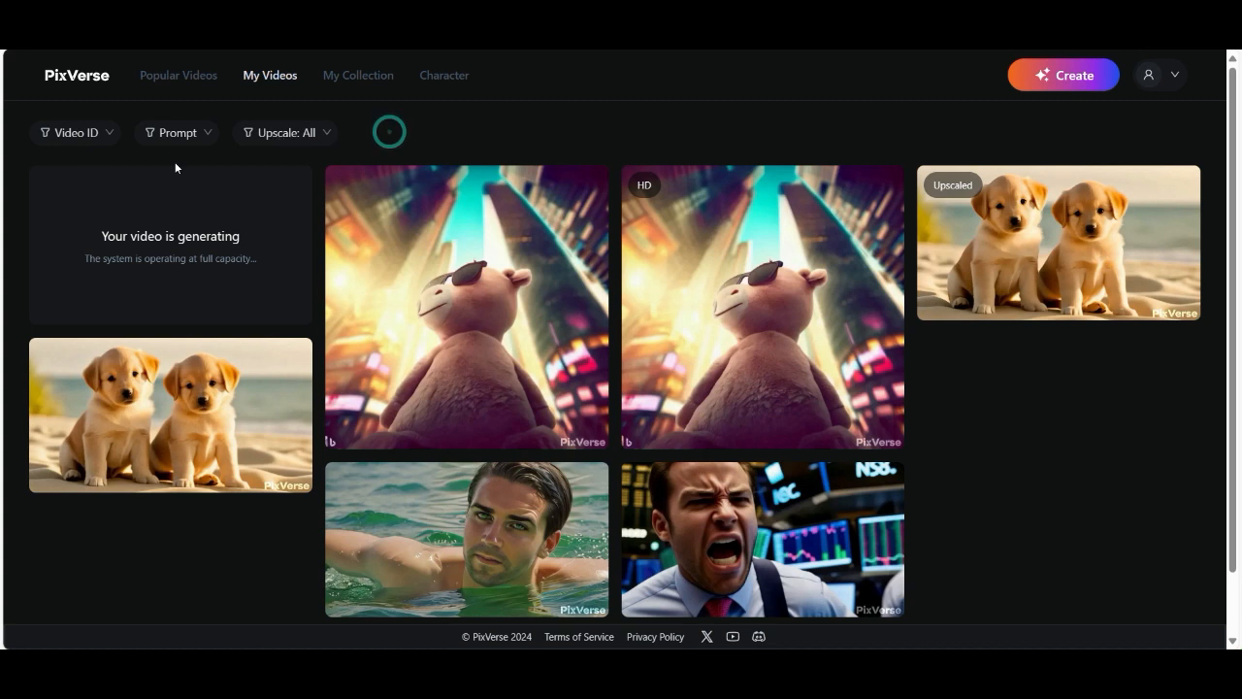
Step: Open the teddy cow video made without HD quality and retry its generation
click(514, 230)
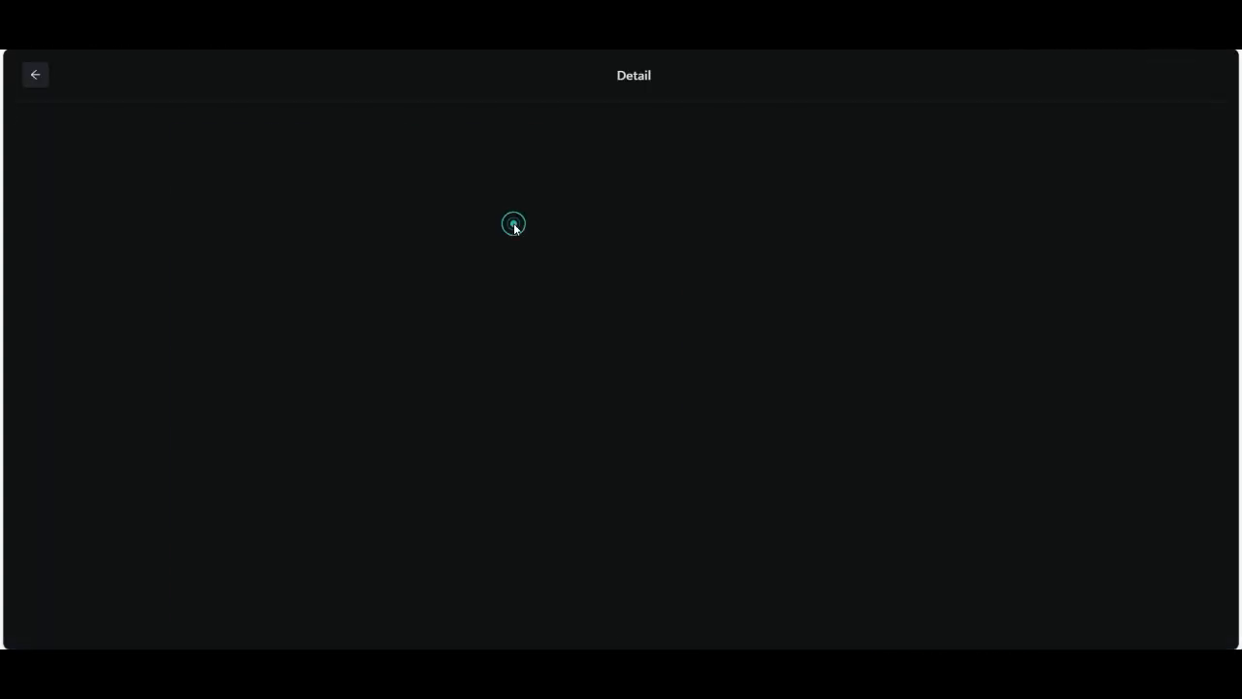
click(1101, 263)
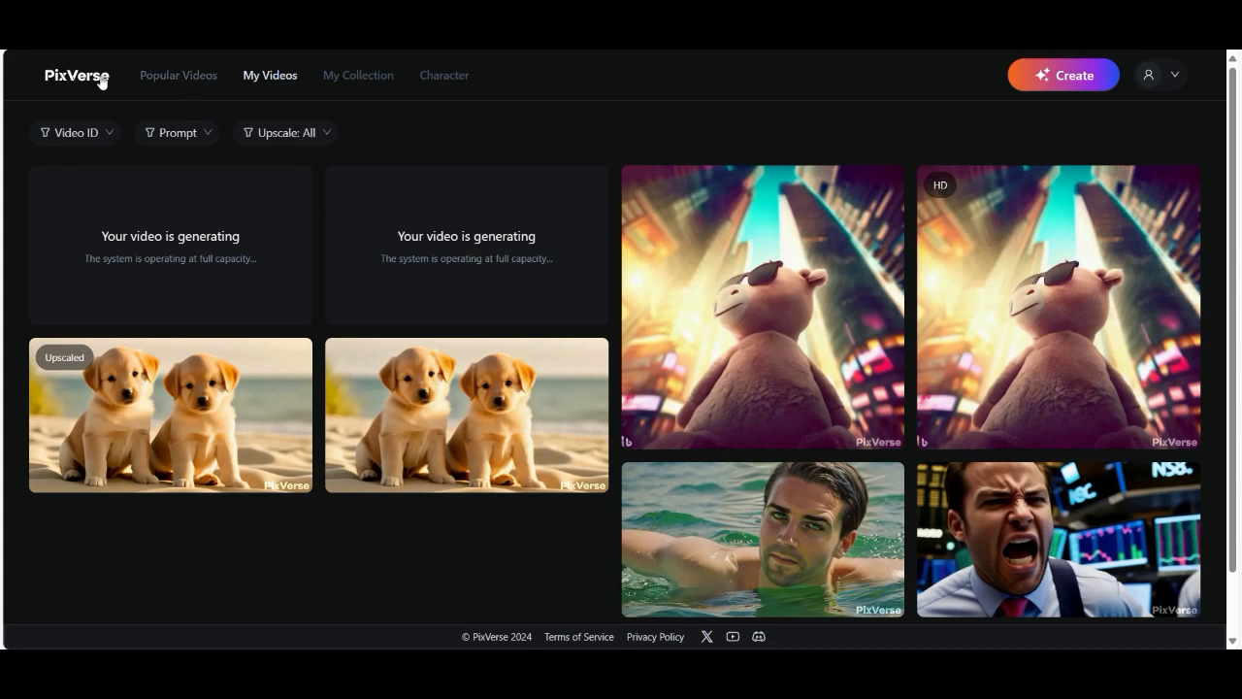
Step: Start a new video creation that is based on a character
click(194, 77)
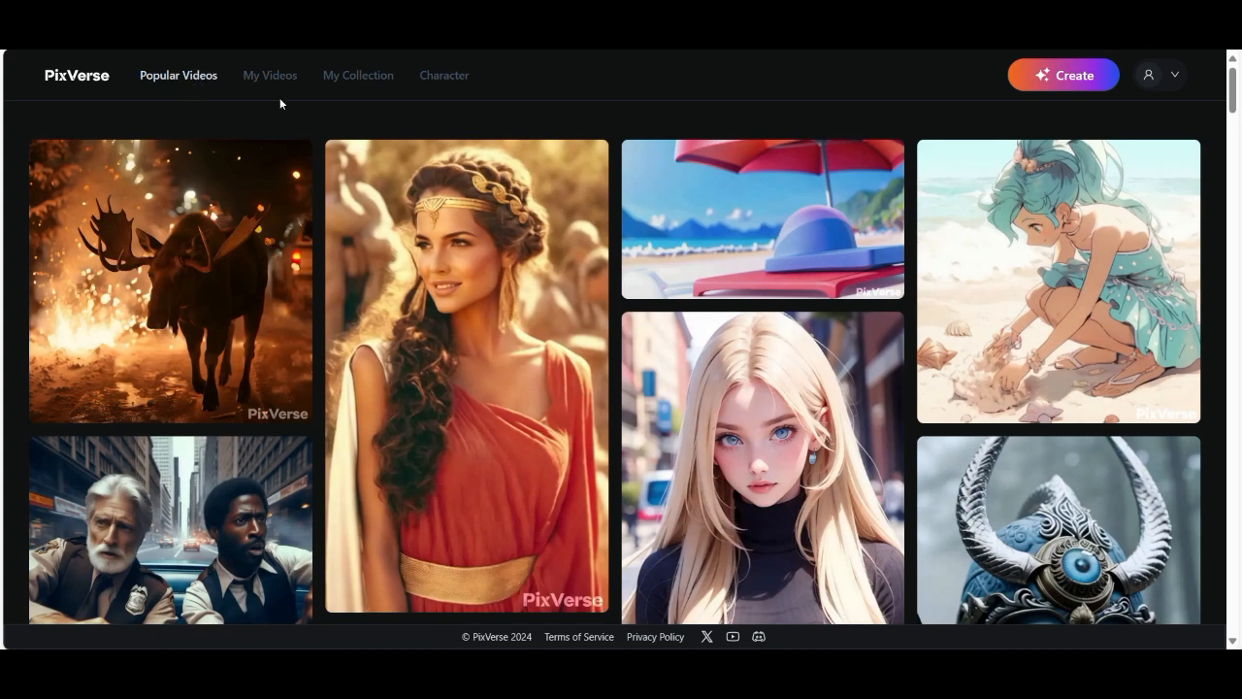
click(1058, 75)
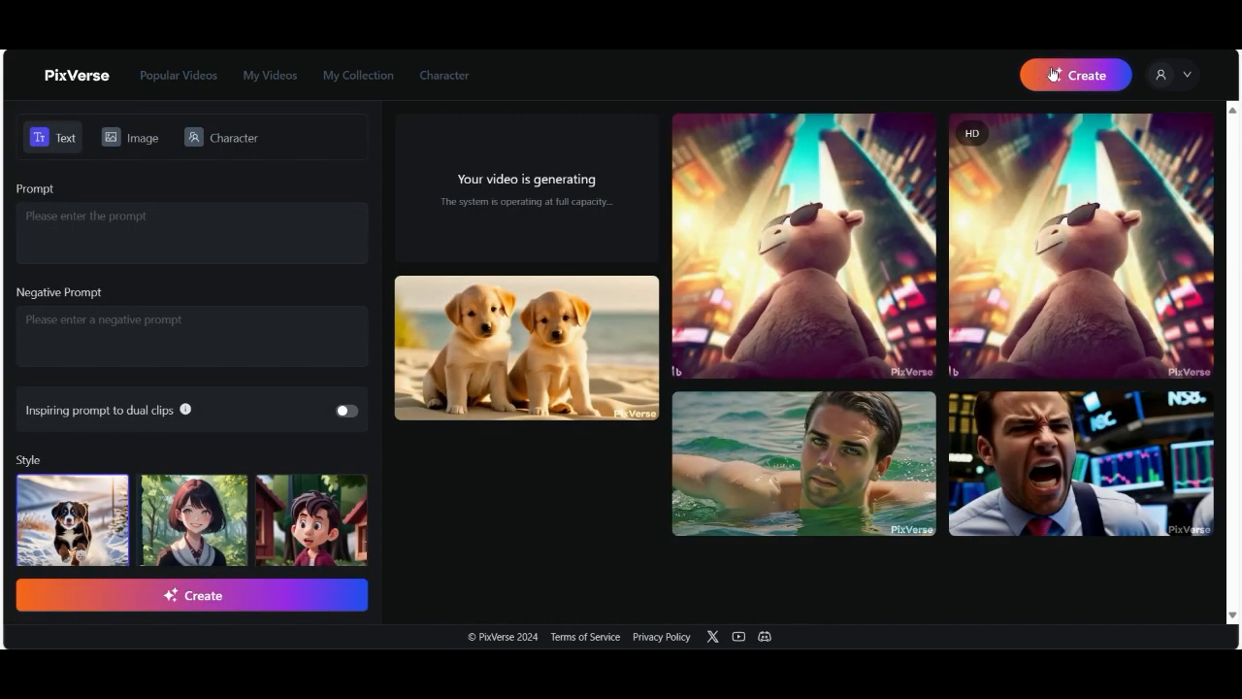
click(180, 211)
click(200, 183)
scroll(201, 332, down, 1)
scroll(200, 335, up, 1)
click(211, 142)
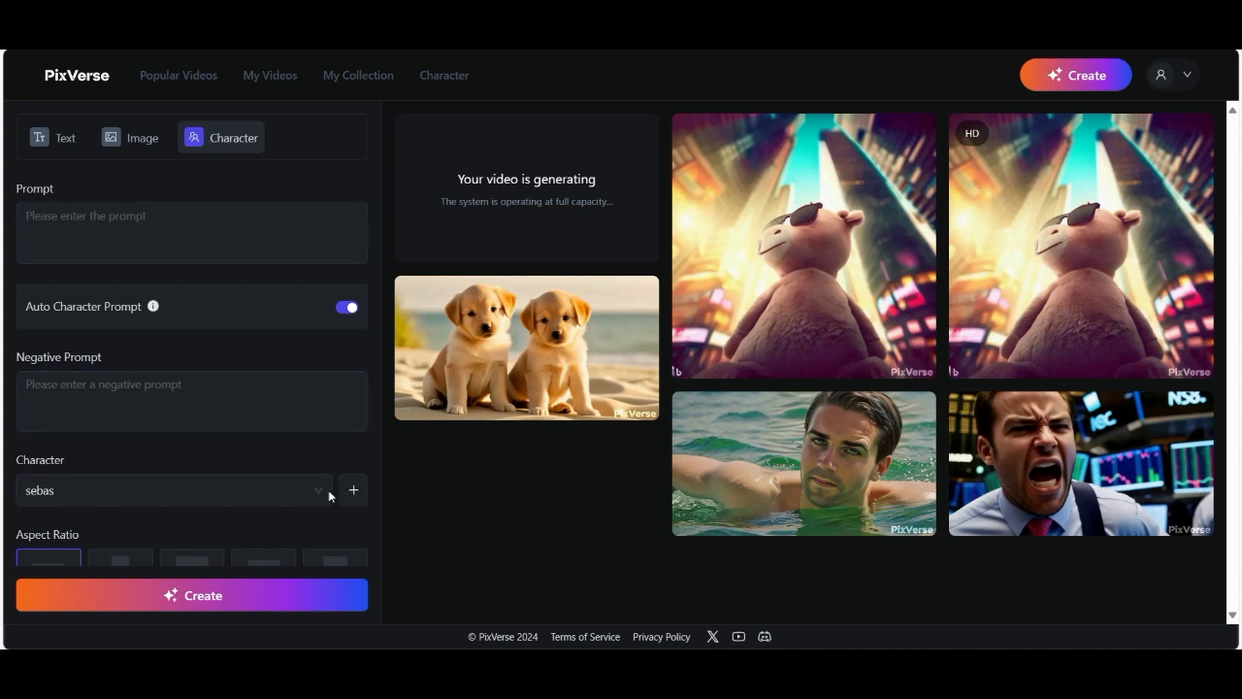
Step: Clear the preset character and choose the first entry in the list of saved characters
scroll(300, 485, down, 1)
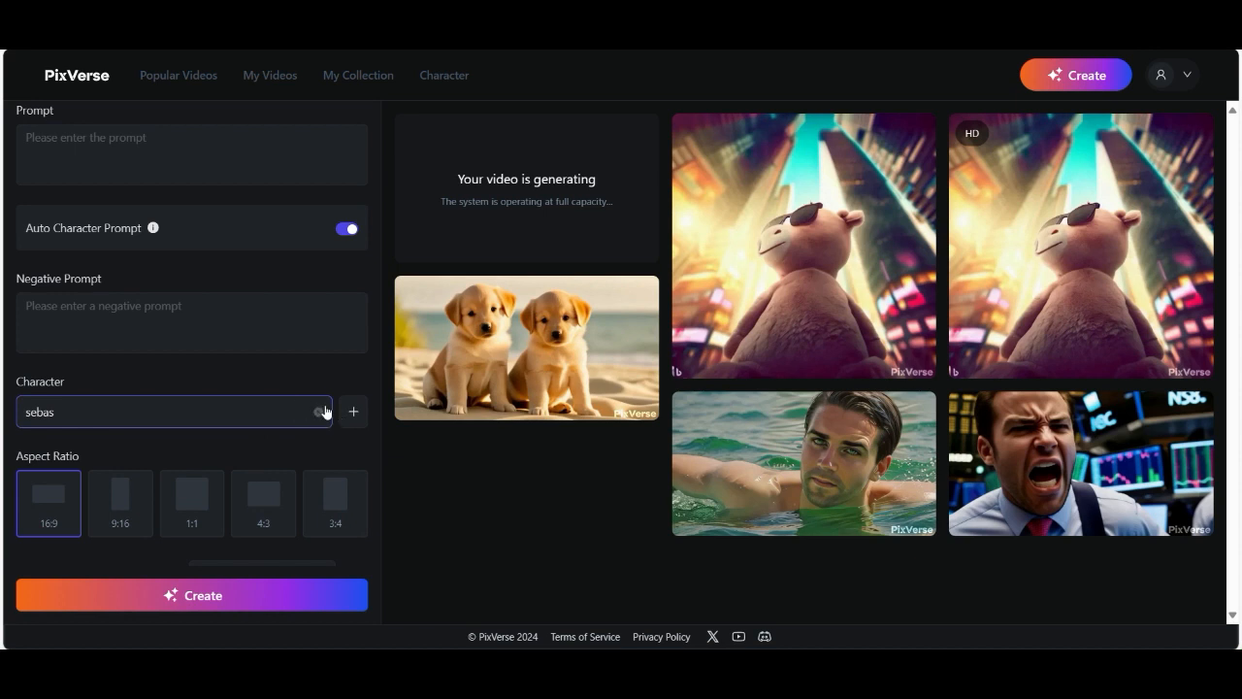
scroll(300, 410, up, 1)
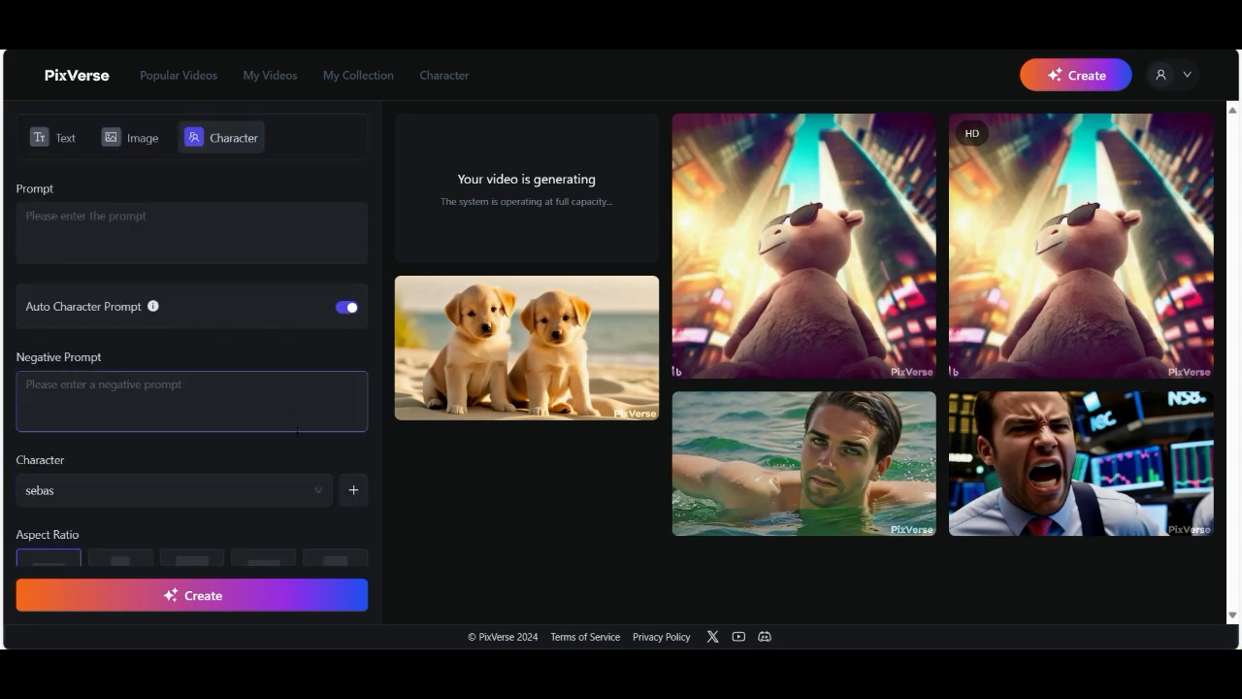
click(316, 491)
click(127, 494)
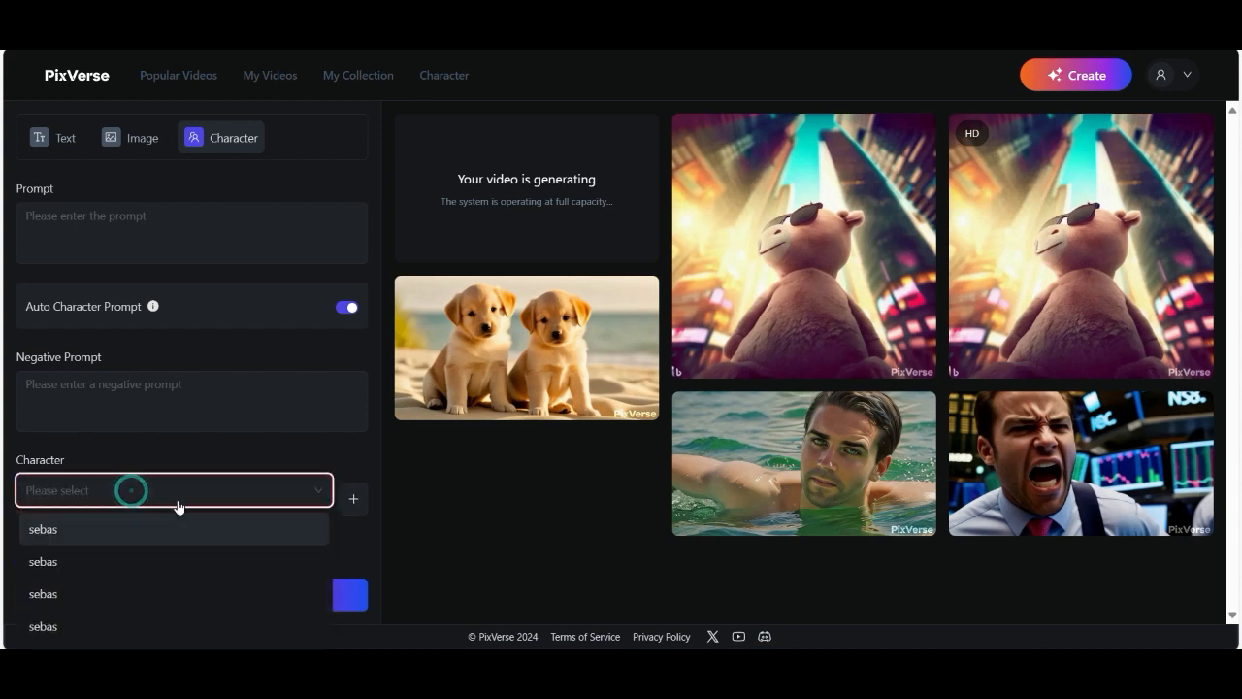
click(86, 529)
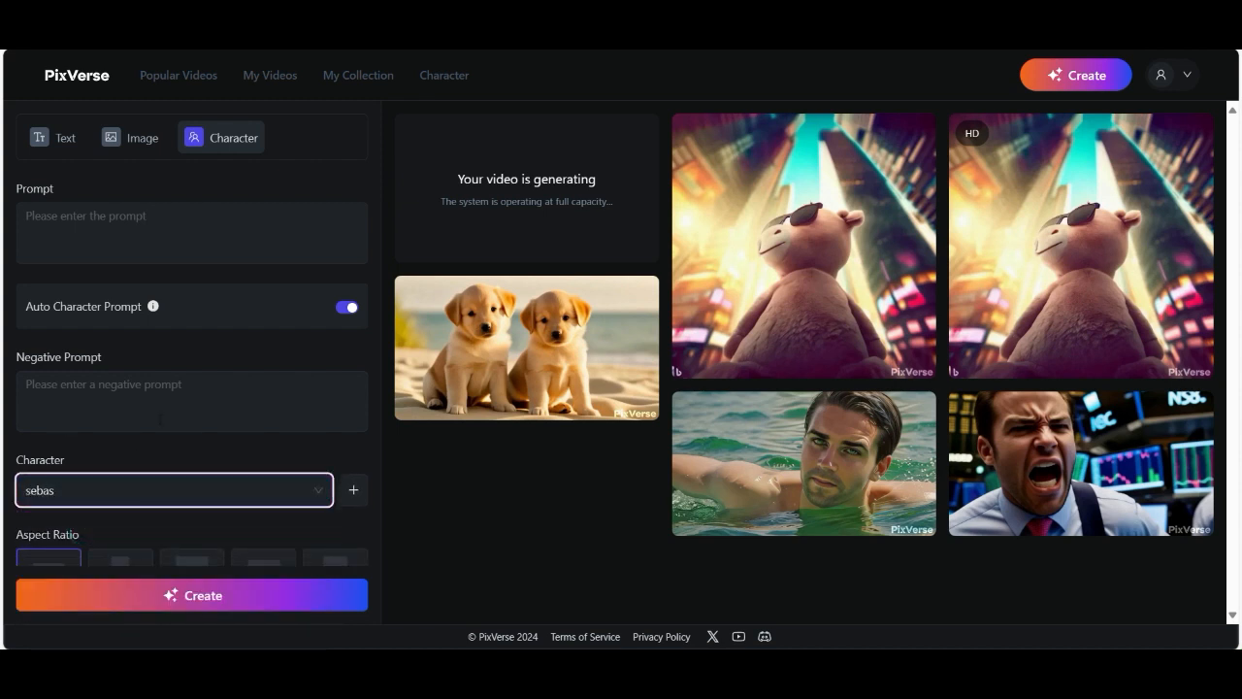
Step: Enter the prompt "A good looking guy is checking is phone in the gym" and generate the character video with Auto Character Prompt on
click(170, 237)
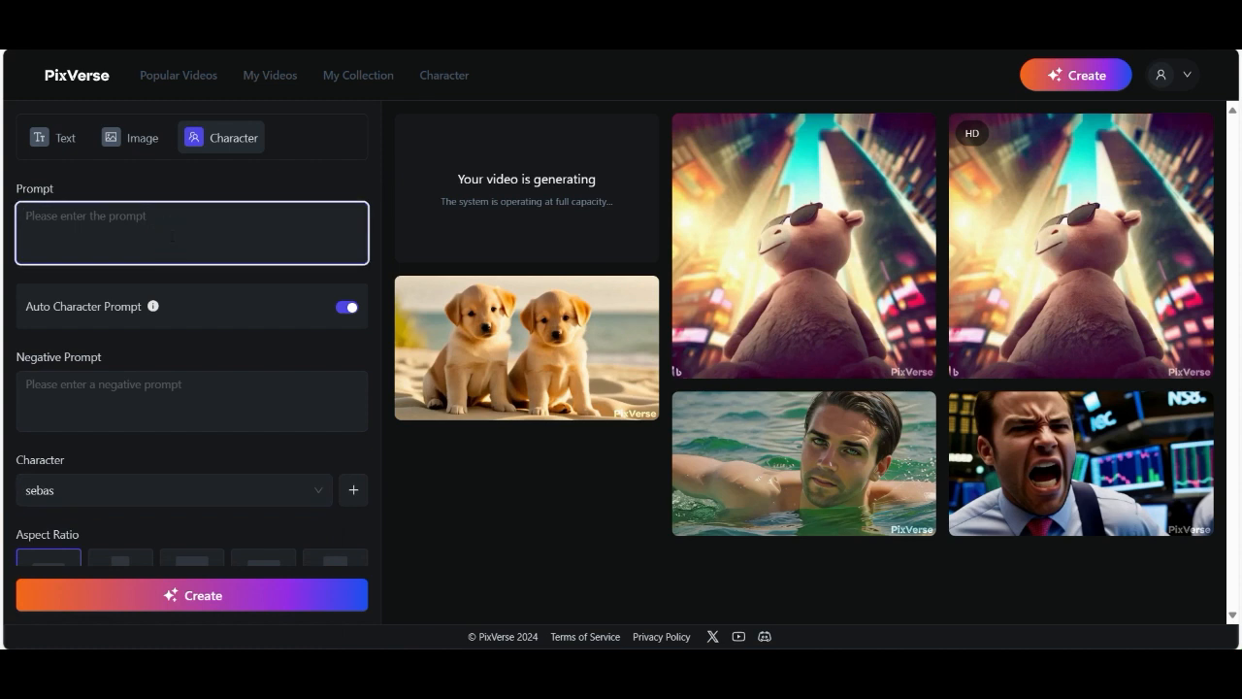
text(L)
key(BackSpace)
text(A good looking guy is checking is phone in the gym)
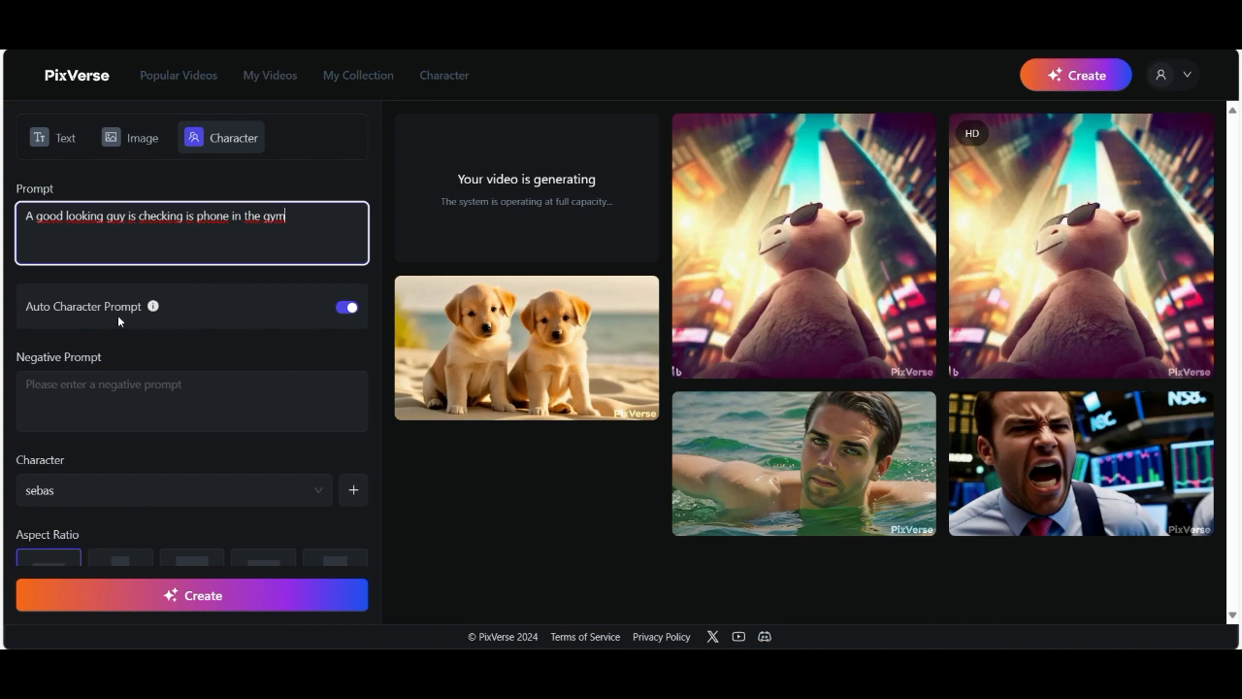
mouse_move(154, 307)
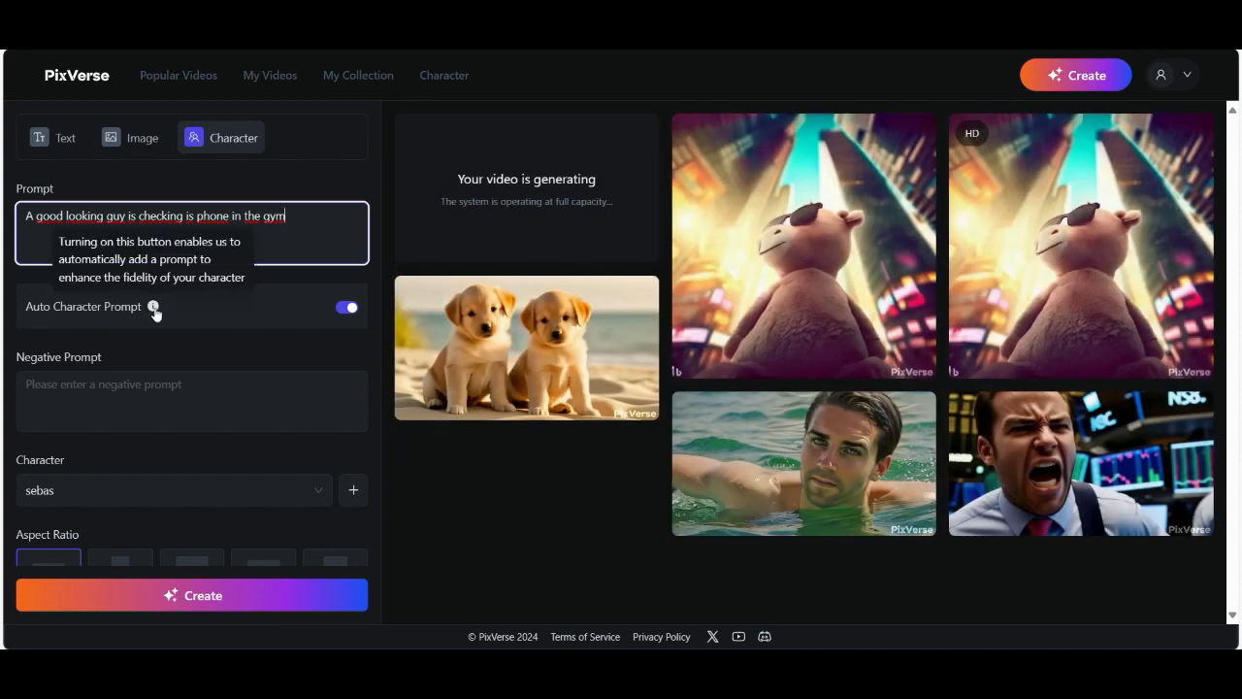
scroll(238, 340, down, 3)
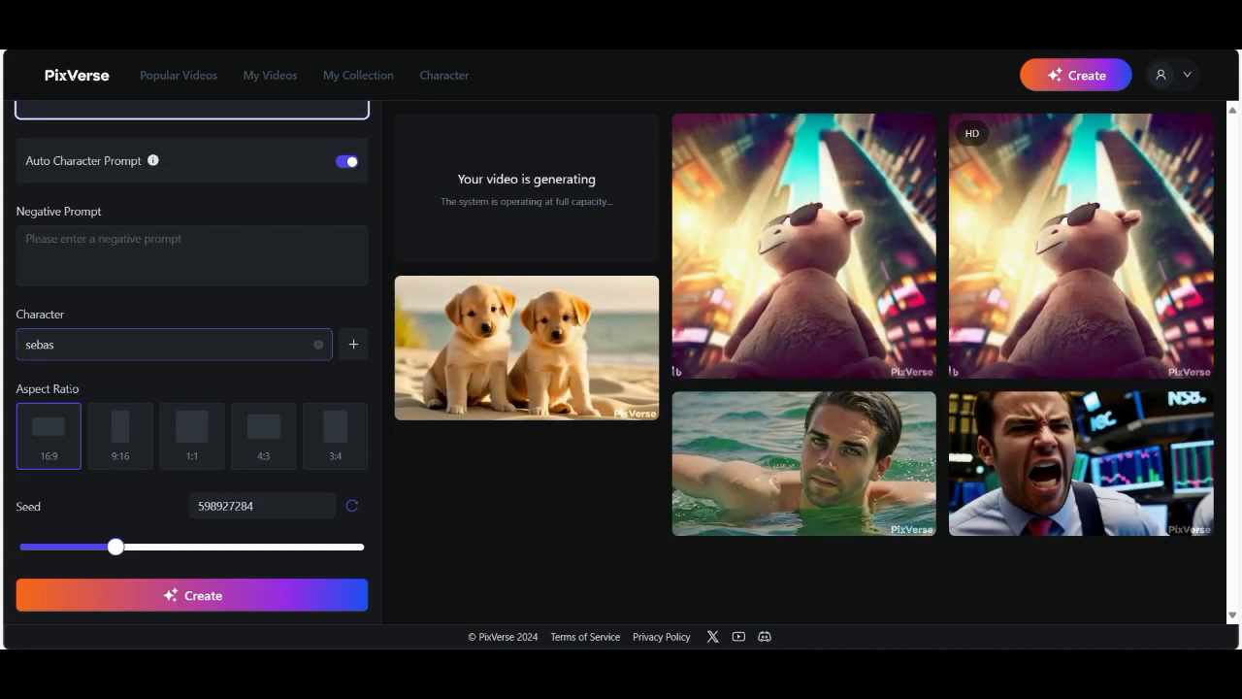
click(190, 594)
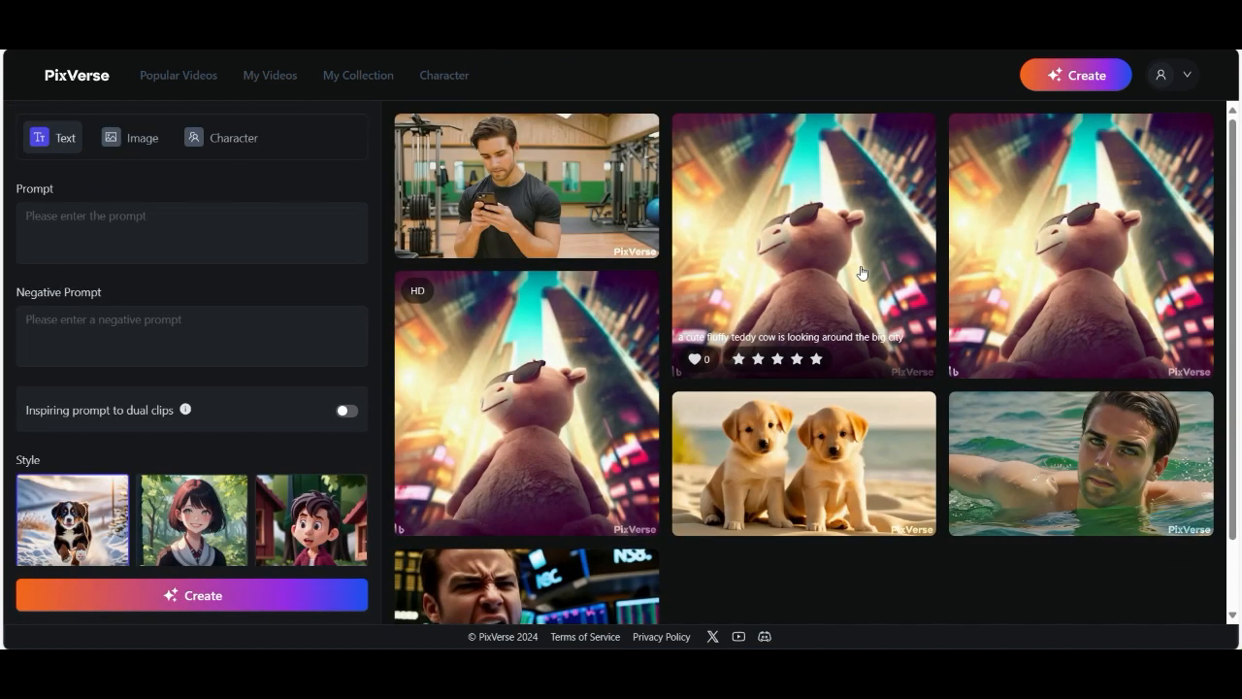
Step: Open the generated video of the man checking his phone in the gym
click(546, 167)
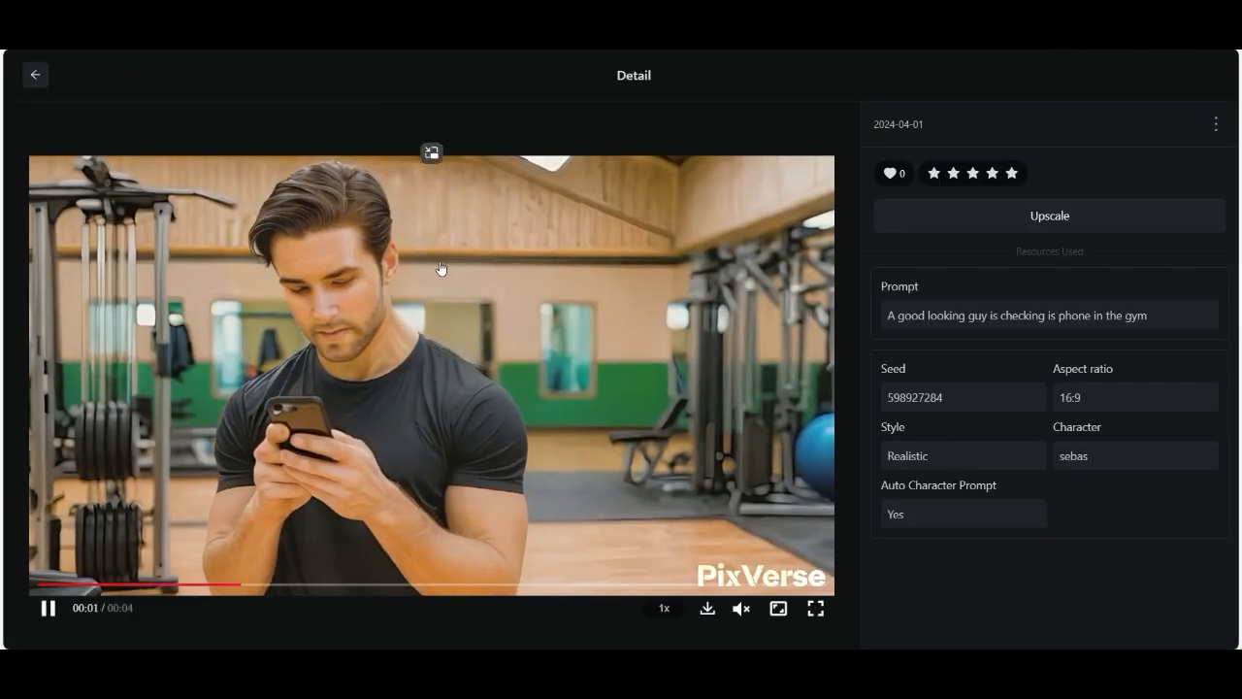